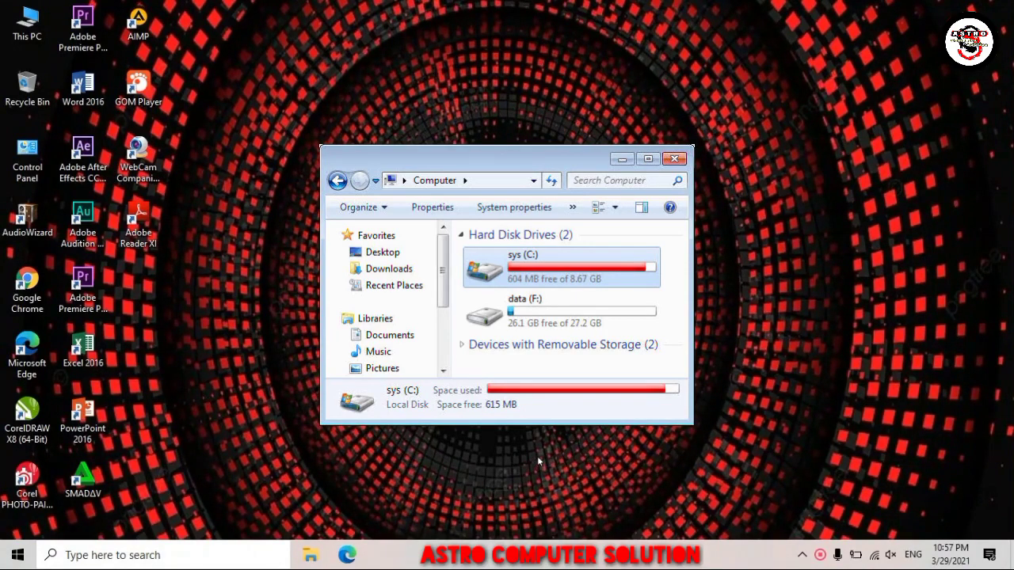
Check the free space of drives C:, D:, E: and F: under This PC in File Explorer, and close the window.
{"action": "left_click", "coordinate": [311, 556]}
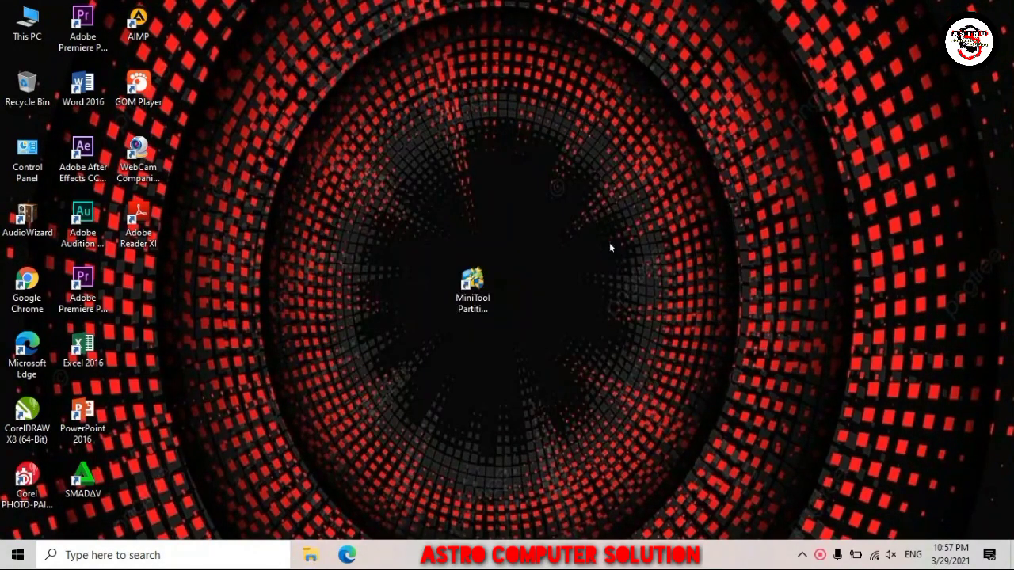
{"action": "key", "text": "super+e"}
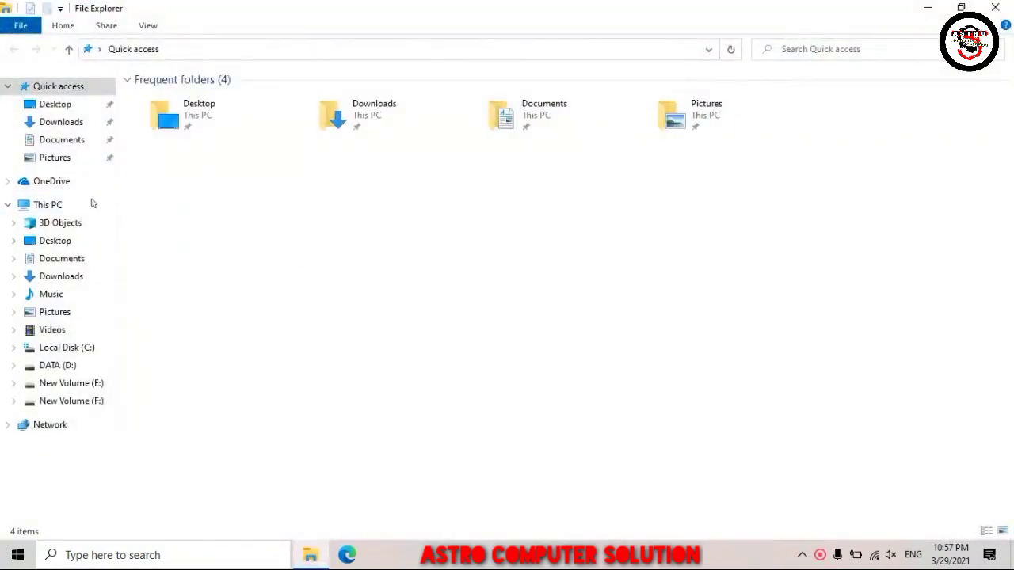
{"action": "left_click", "coordinate": [61, 205]}
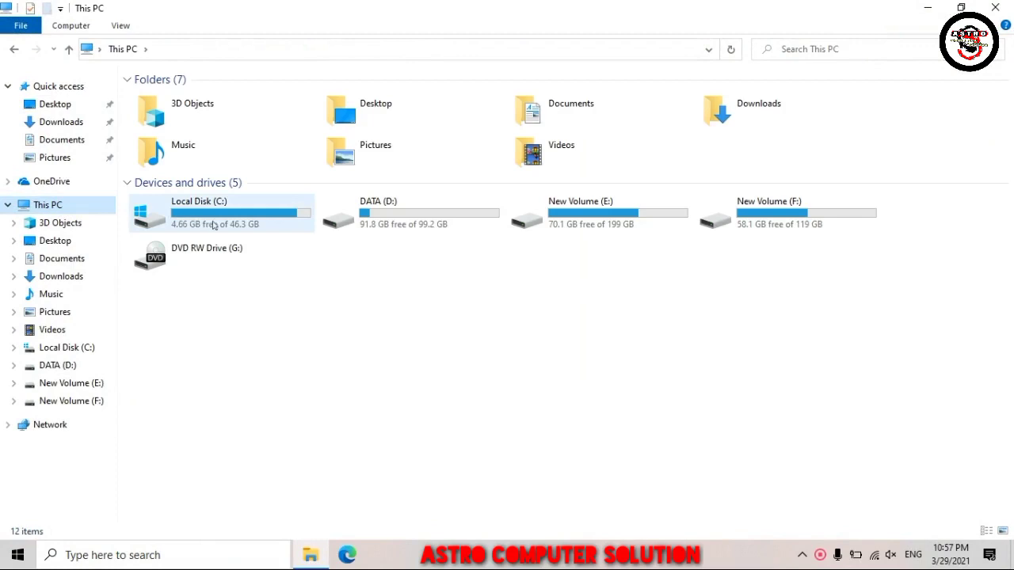
{"action": "left_click", "coordinate": [214, 225]}
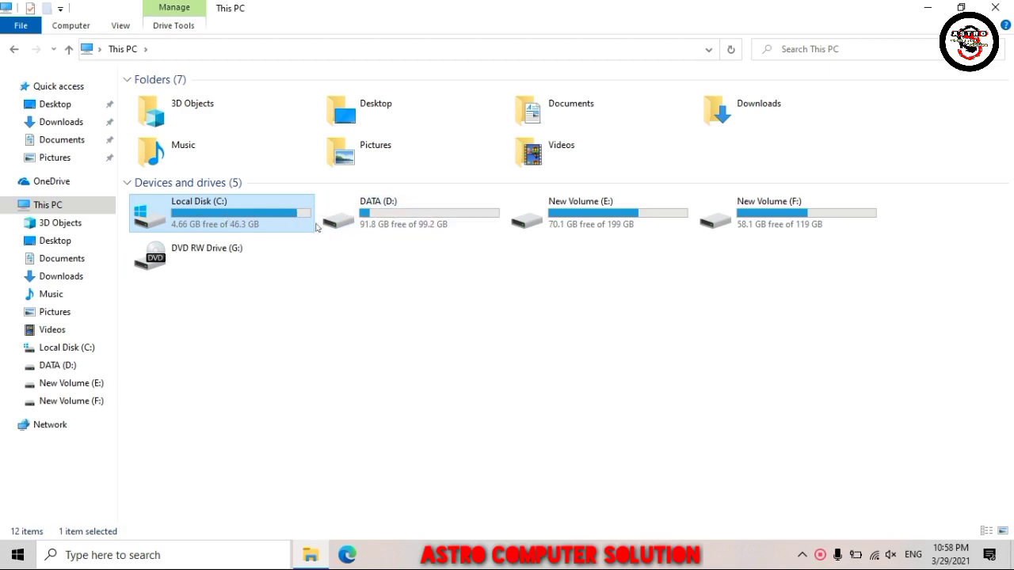
{"action": "left_click", "coordinate": [400, 200]}
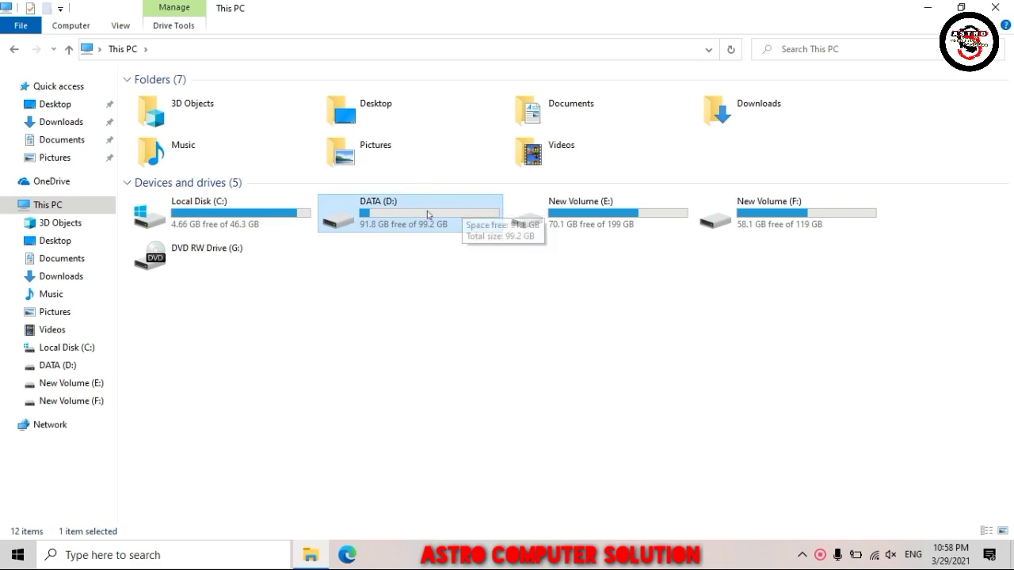
{"action": "left_click", "coordinate": [542, 220]}
{"action": "left_click", "coordinate": [807, 213]}
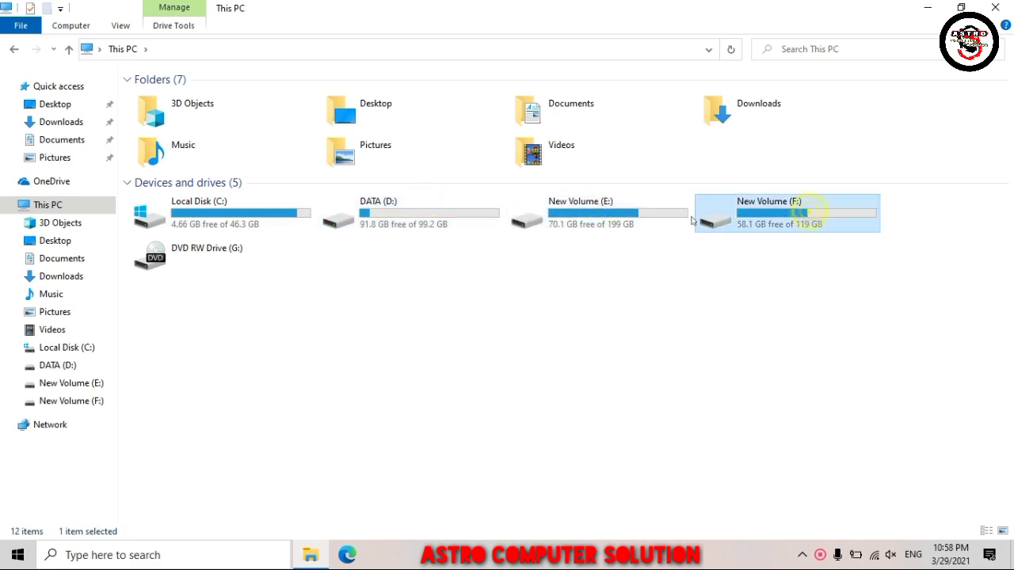
{"action": "left_click", "coordinate": [431, 206]}
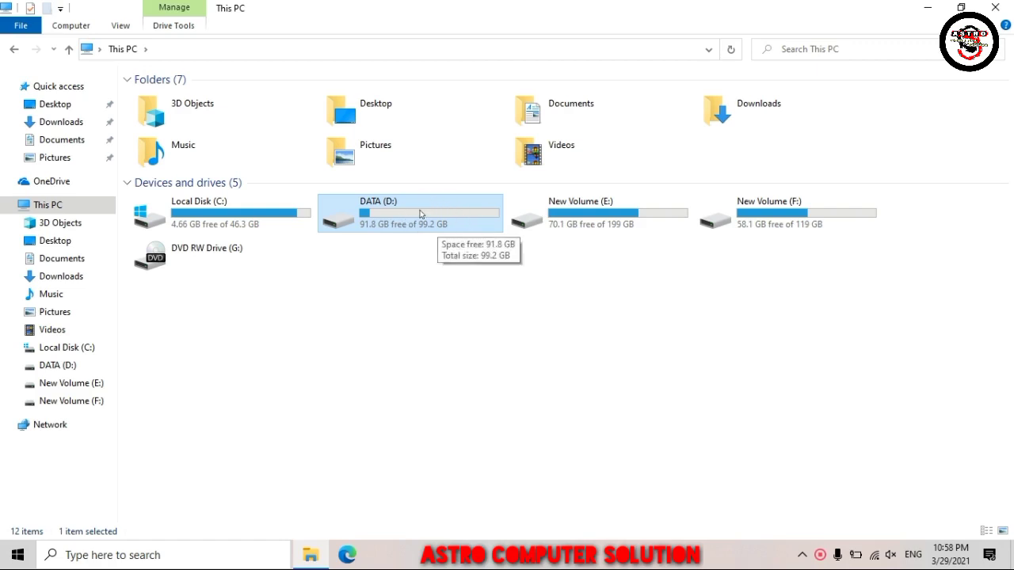
{"action": "left_click", "coordinate": [995, 7]}
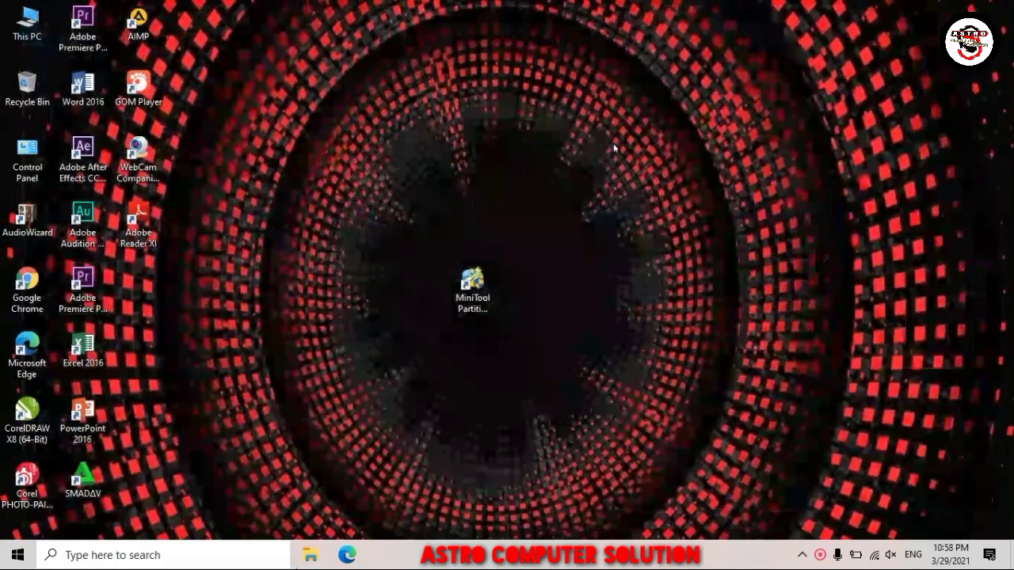
{"action": "mouse_move", "coordinate": [476, 284]}
{"action": "left_mouse_down"}
{"action": "mouse_move", "coordinate": [497, 268]}
{"action": "mouse_move", "coordinate": [483, 273]}
{"action": "left_mouse_up"}
{"action": "left_click", "coordinate": [418, 244]}
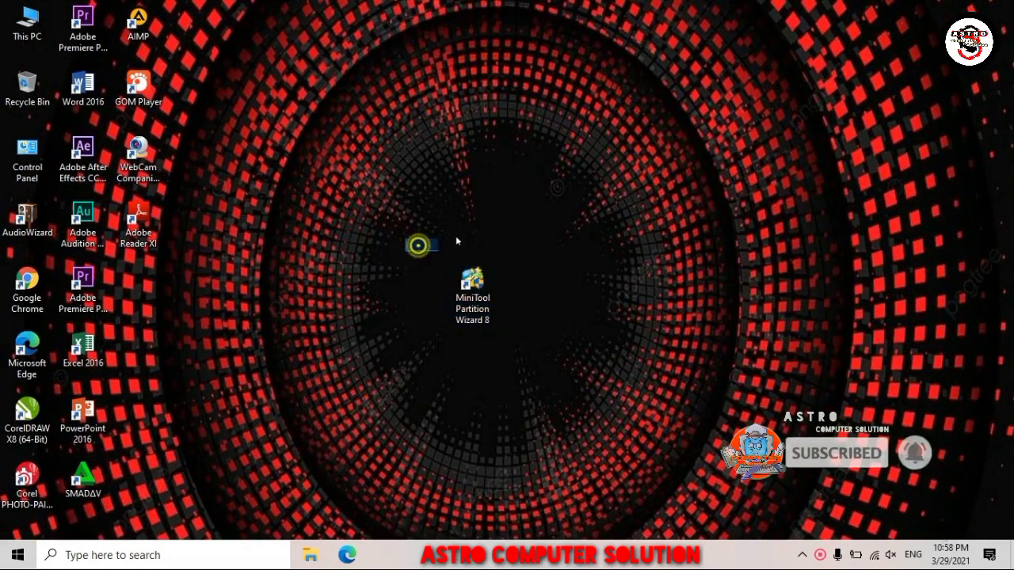
{"action": "left_click_drag", "start_coordinate": [455, 235], "coordinate": [498, 348]}
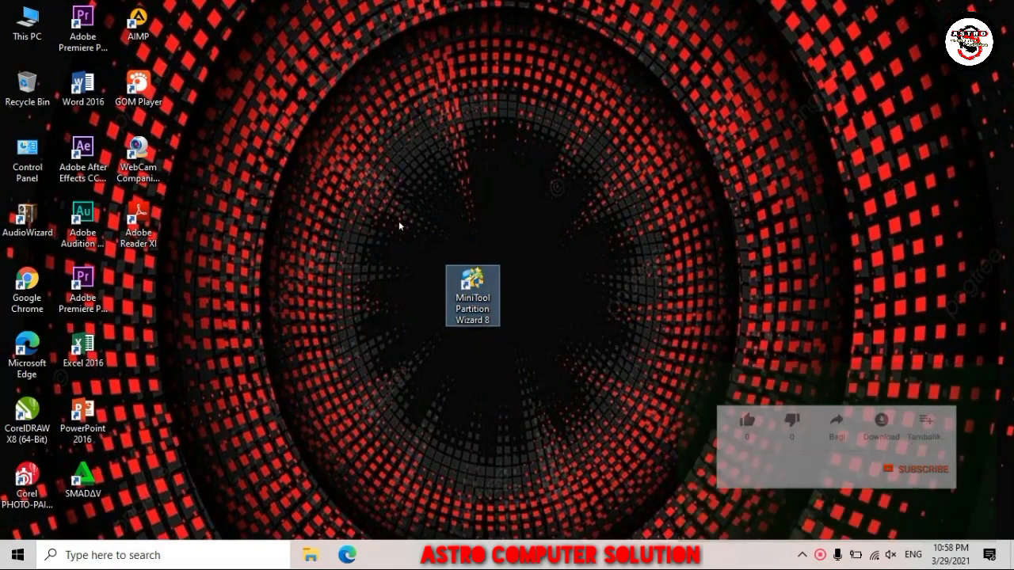
{"action": "left_click_drag", "start_coordinate": [399, 222], "coordinate": [535, 361]}
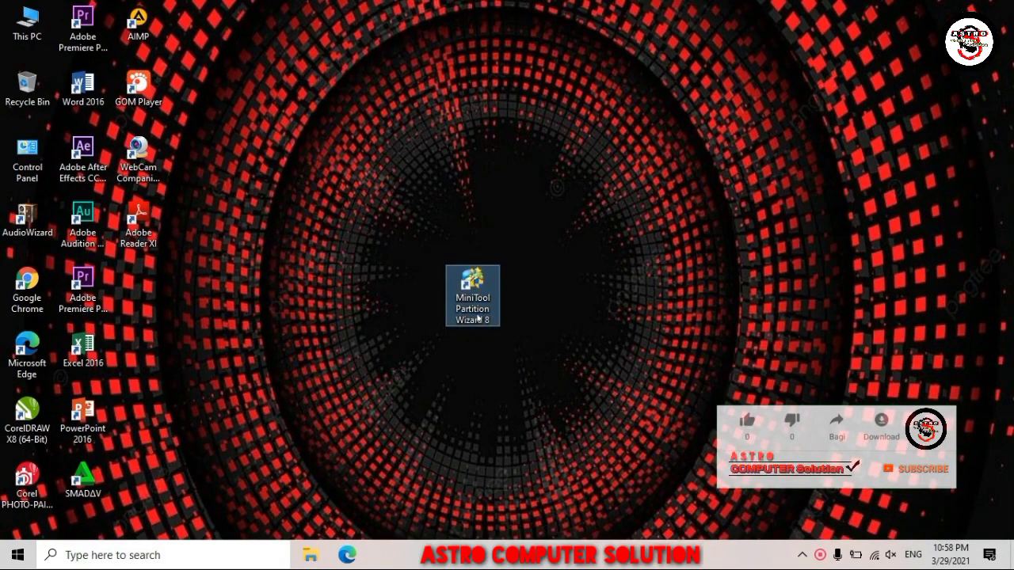
{"action": "left_click", "coordinate": [269, 321]}
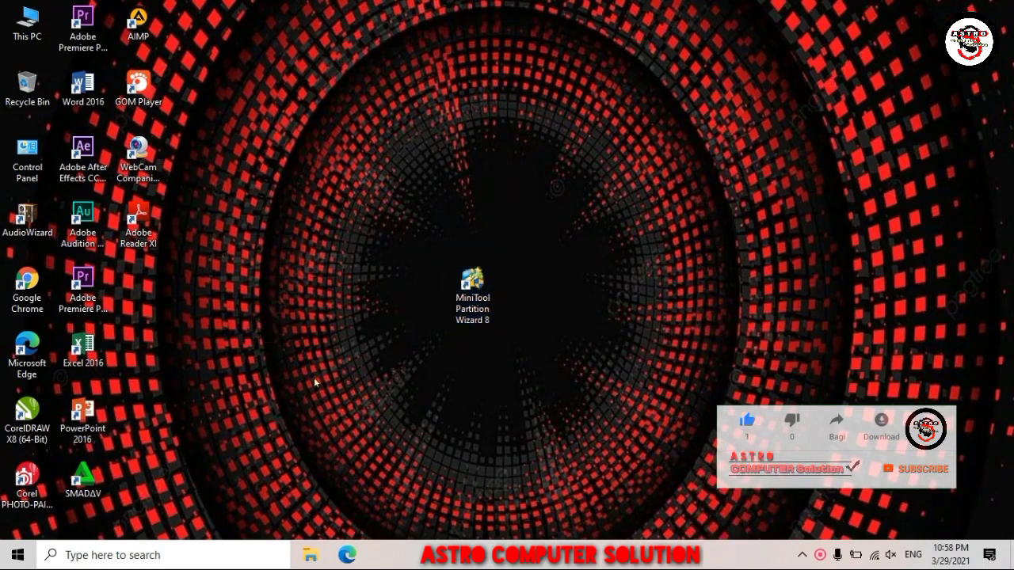
Check the computer's Wi-Fi connection in the list of available networks and close the list.
{"action": "left_click", "coordinate": [873, 555]}
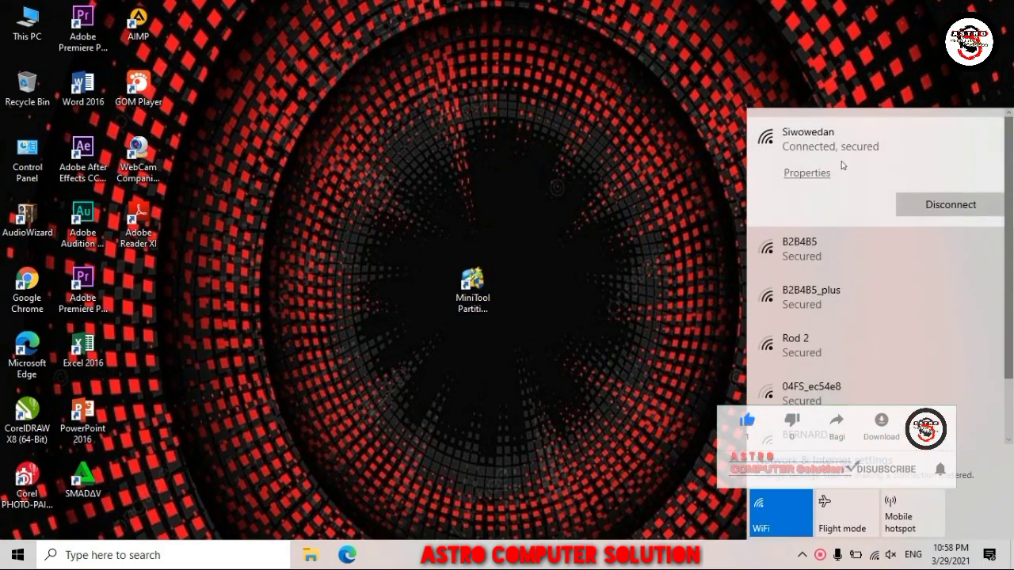
{"action": "left_click", "coordinate": [514, 200]}
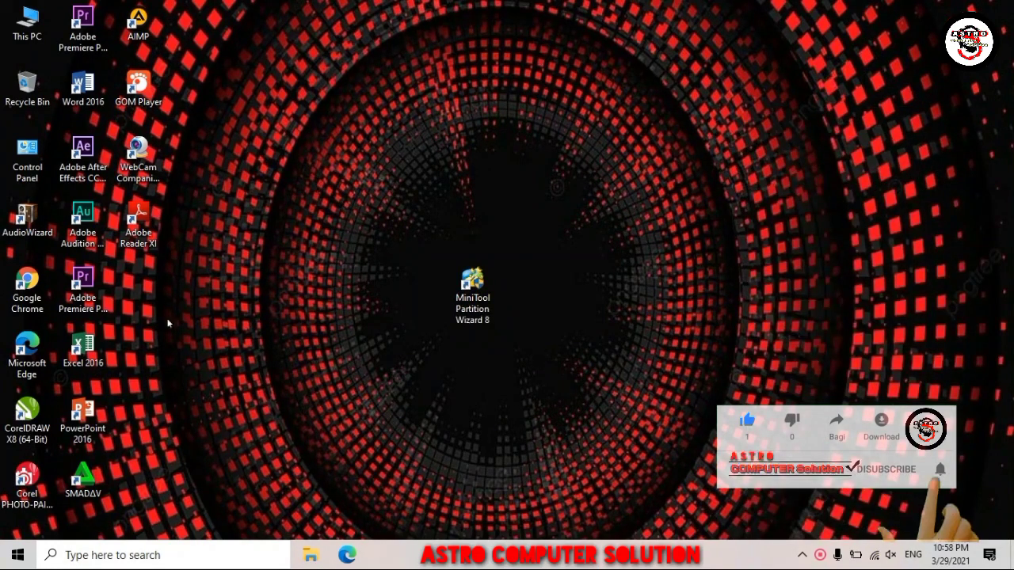
Open Google Chrome and search the web for "DOWNLOAD PARTITION wizard 8 free".
{"action": "left_click", "coordinate": [26, 290]}
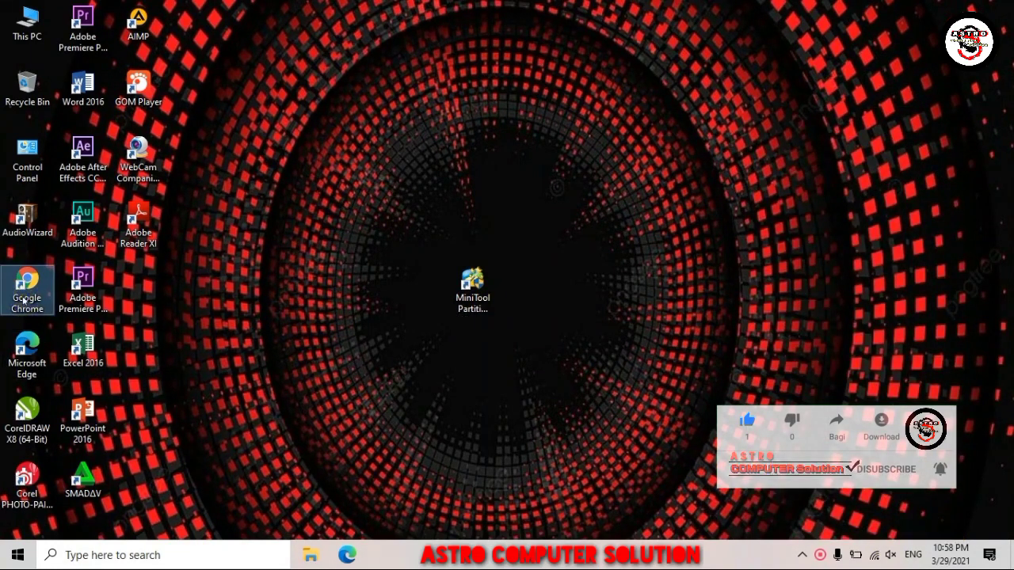
{"action": "double_click", "coordinate": [27, 290]}
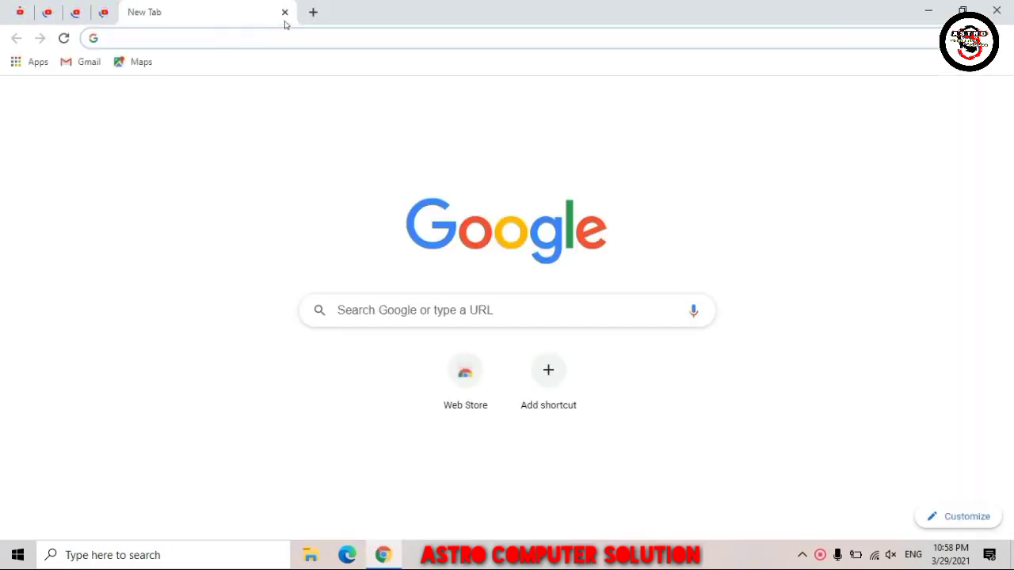
{"action": "left_click", "coordinate": [313, 12]}
{"action": "left_click", "coordinate": [284, 12]}
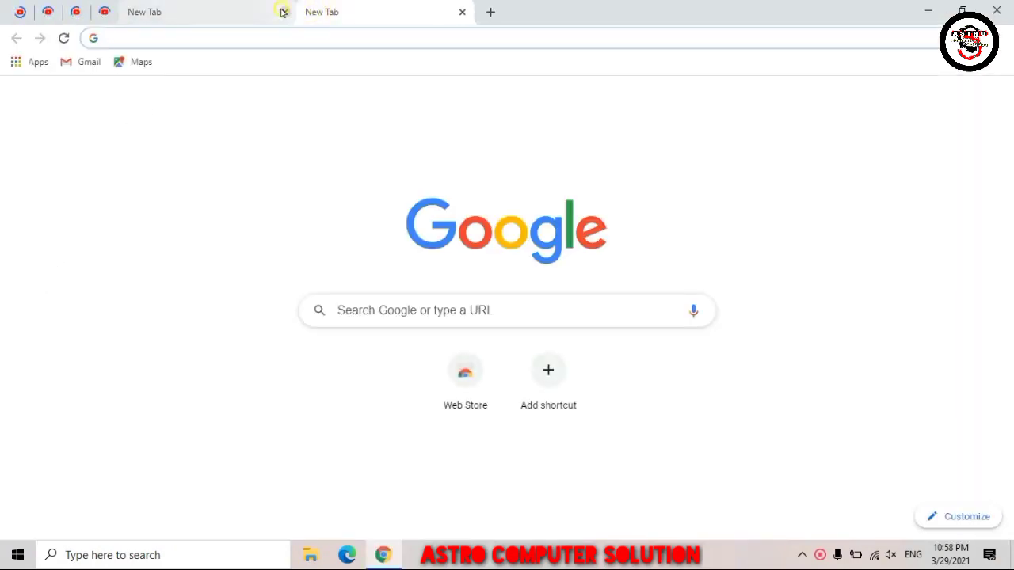
{"action": "left_click", "coordinate": [195, 42]}
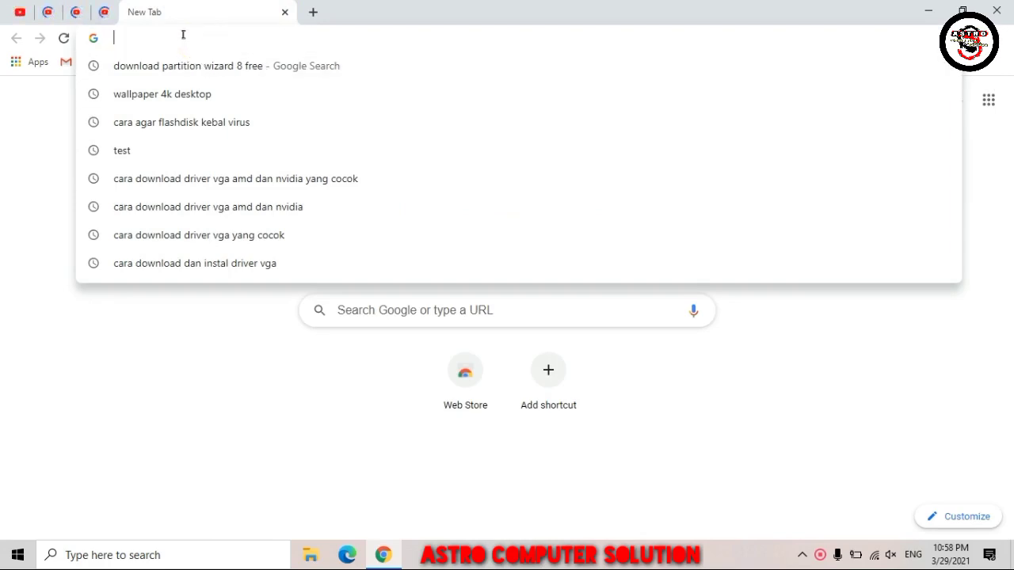
{"action": "type", "text": "D"}
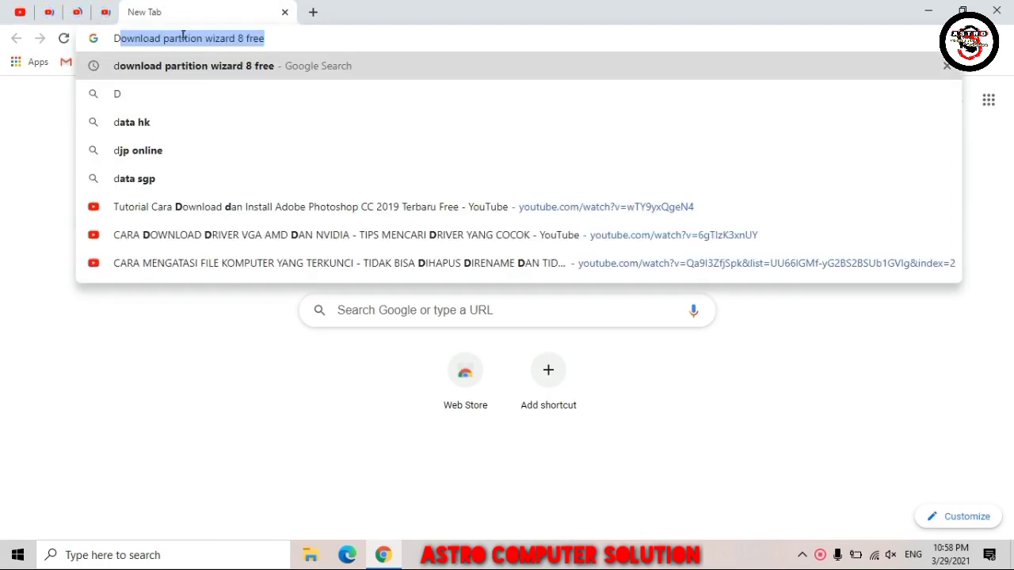
{"action": "type", "text": "O"}
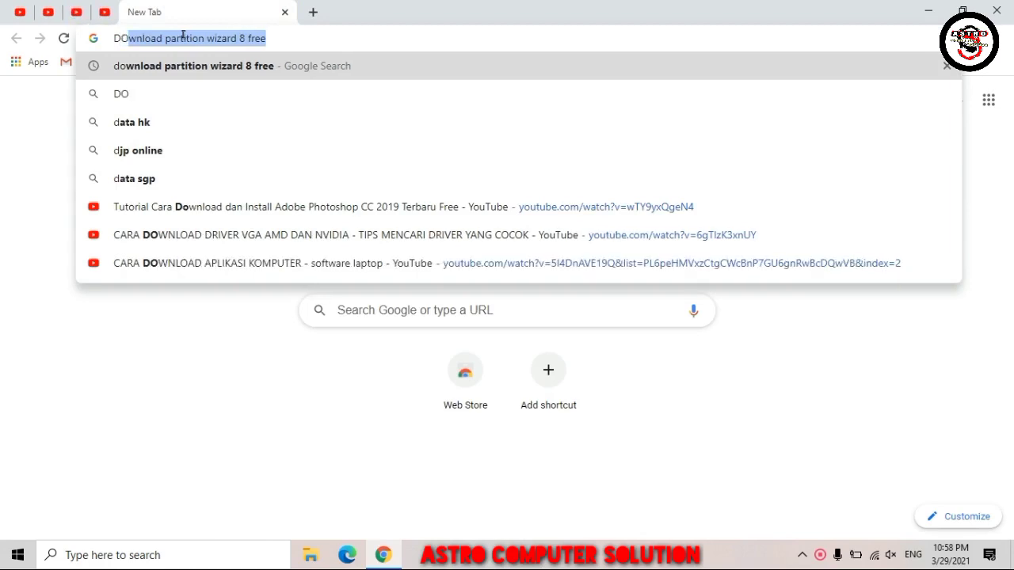
{"action": "type", "text": "WNLOAD"}
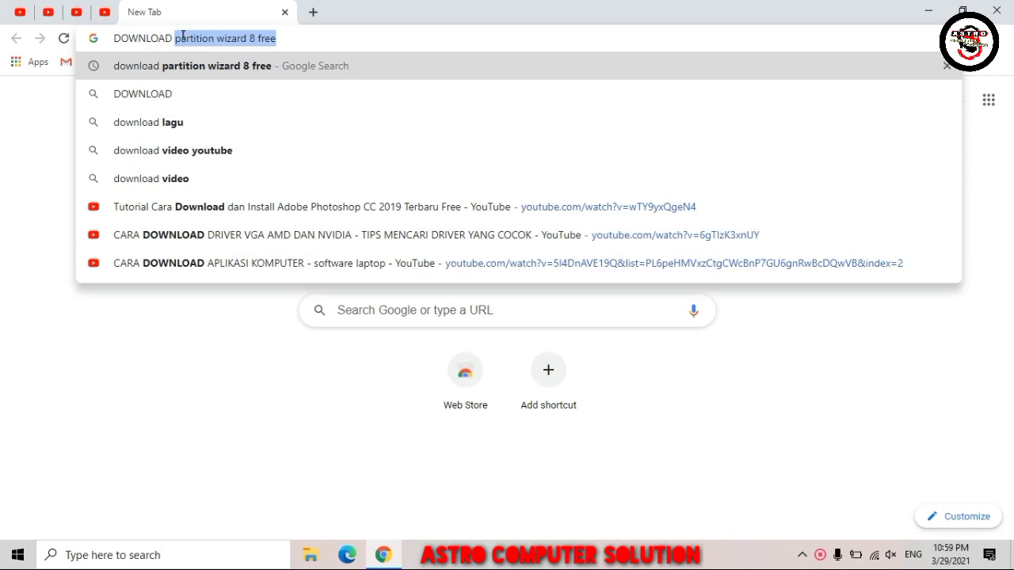
{"action": "type", "text": " PARTIT"}
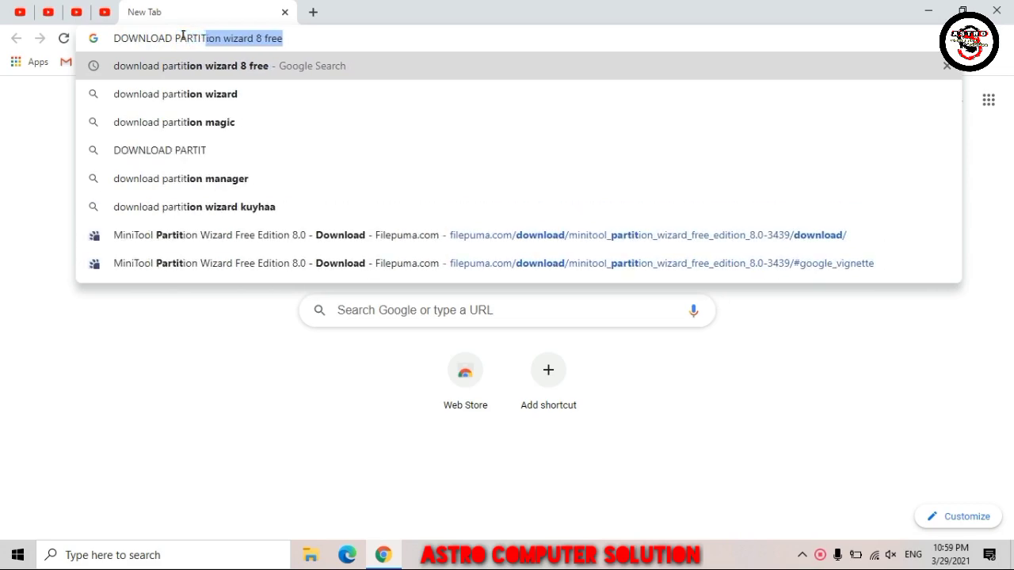
{"action": "type", "text": "ION"}
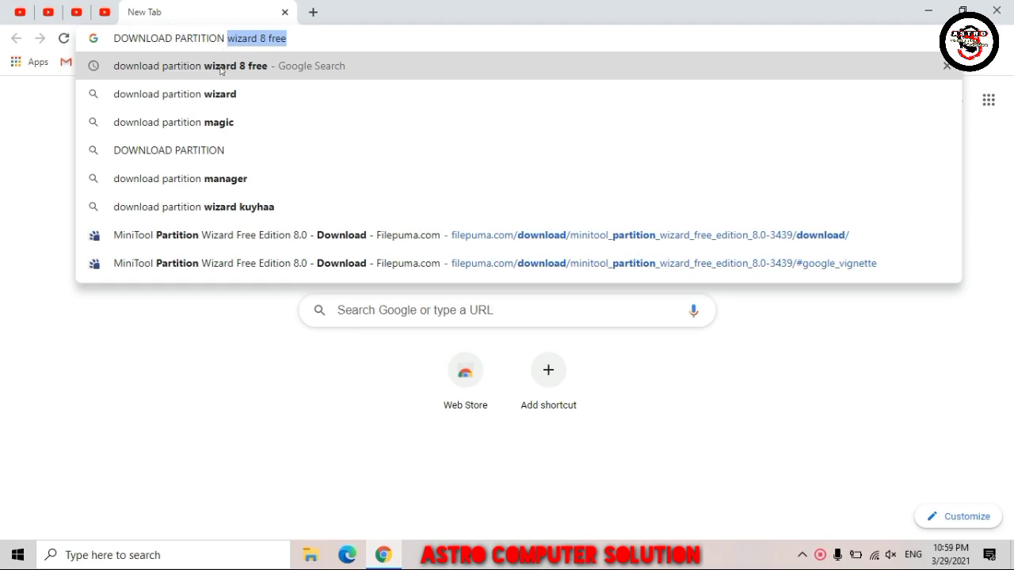
{"action": "left_click", "coordinate": [256, 38]}
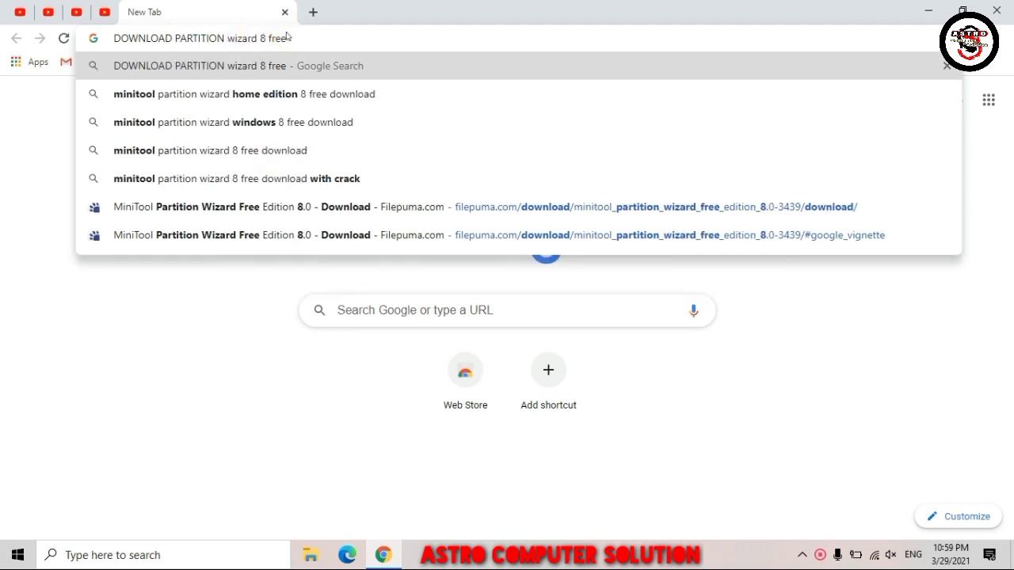
{"action": "key", "text": "Return"}
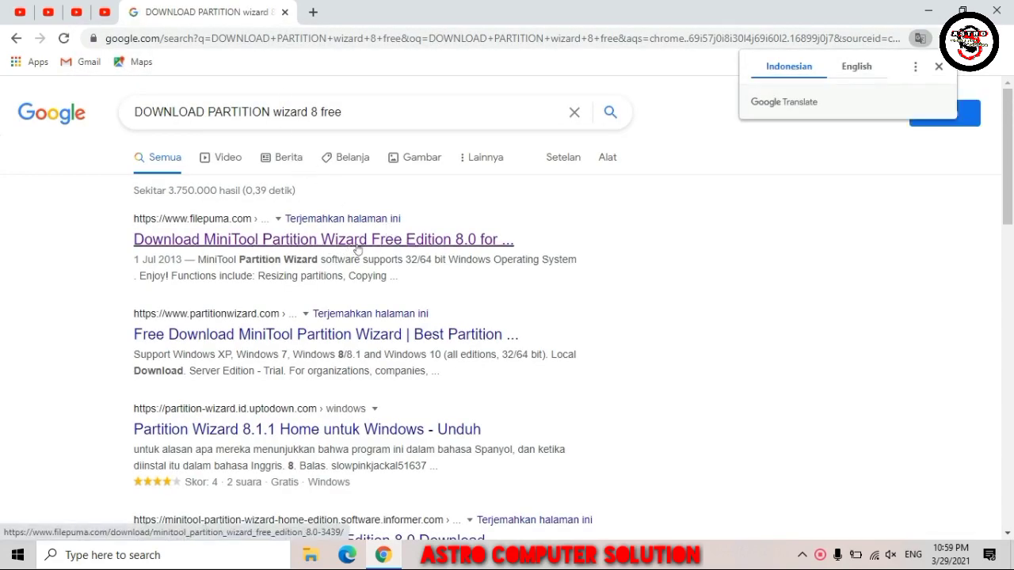
Open the Filepuma search result and download MiniTool Partition Wizard Free Edition 8.0.
{"action": "left_click", "coordinate": [380, 244]}
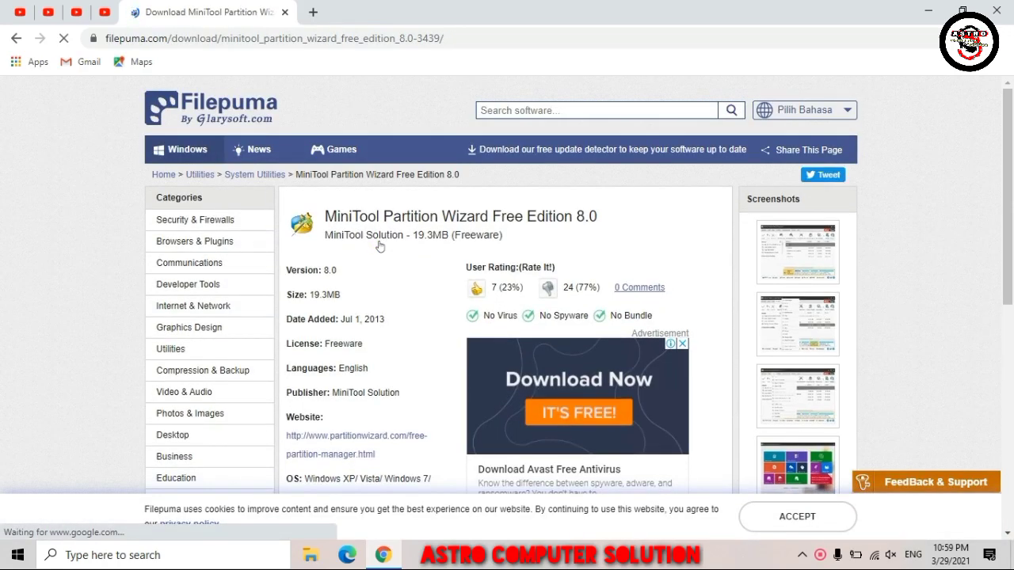
{"action": "scroll", "coordinate": [379, 246], "scroll_direction": "down", "scroll_amount": 1}
{"action": "scroll", "coordinate": [380, 246], "scroll_direction": "down", "scroll_amount": 1}
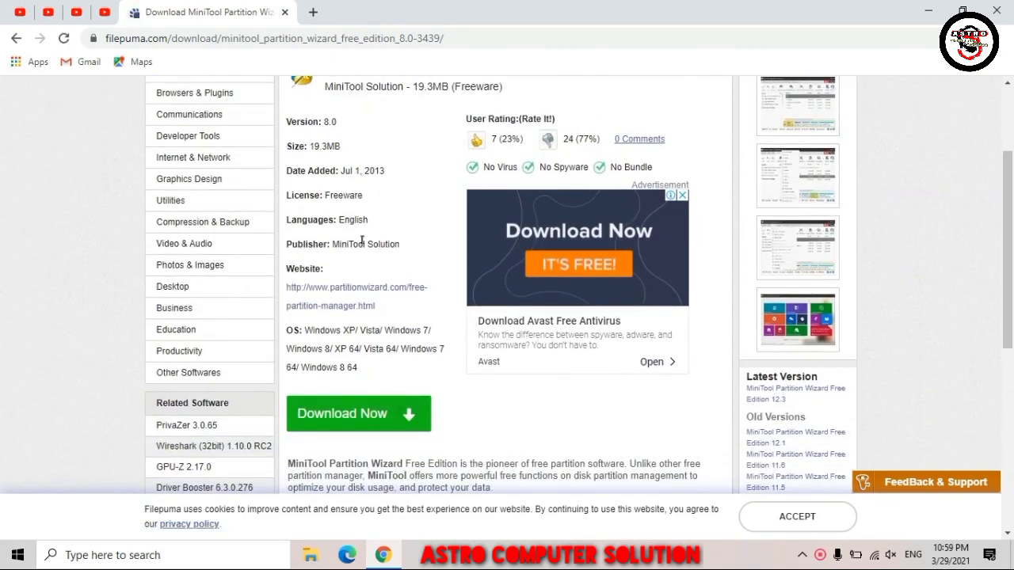
{"action": "mouse_move", "coordinate": [242, 338]}
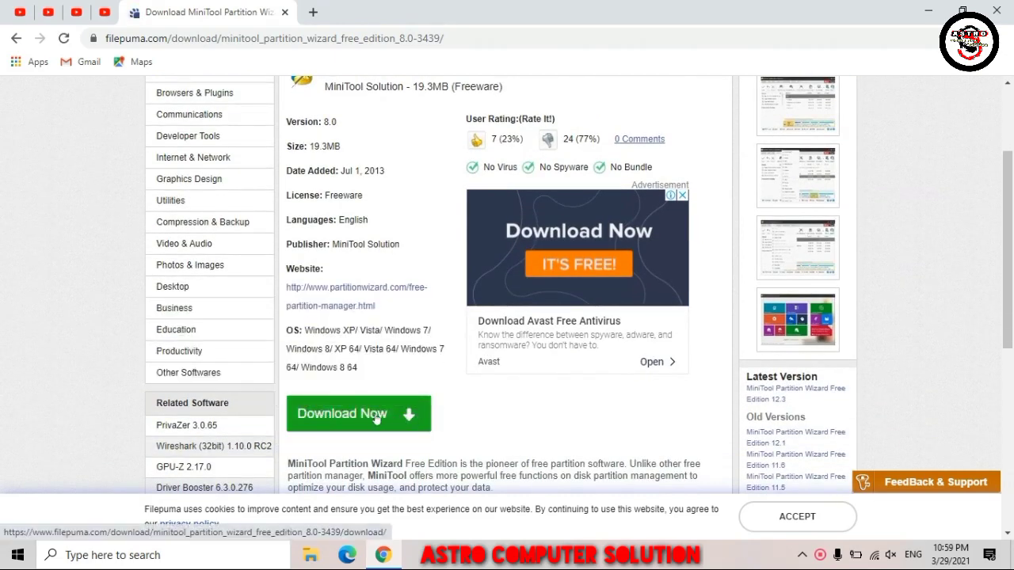
{"action": "left_click", "coordinate": [415, 426]}
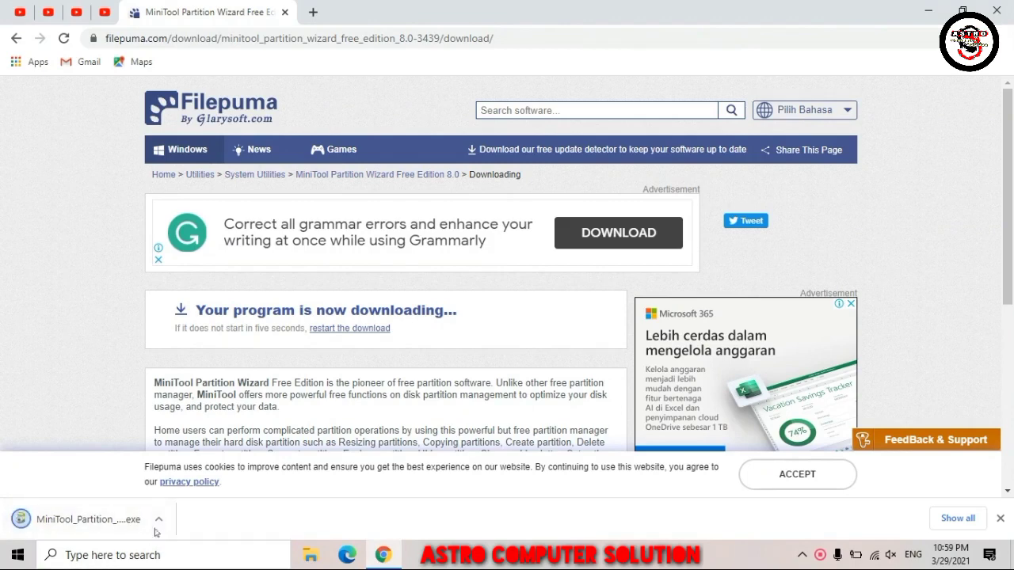
Run the downloaded MiniTool Partition Wizard installer and agree to uninstall the previous installation.
{"action": "left_click", "coordinate": [75, 525]}
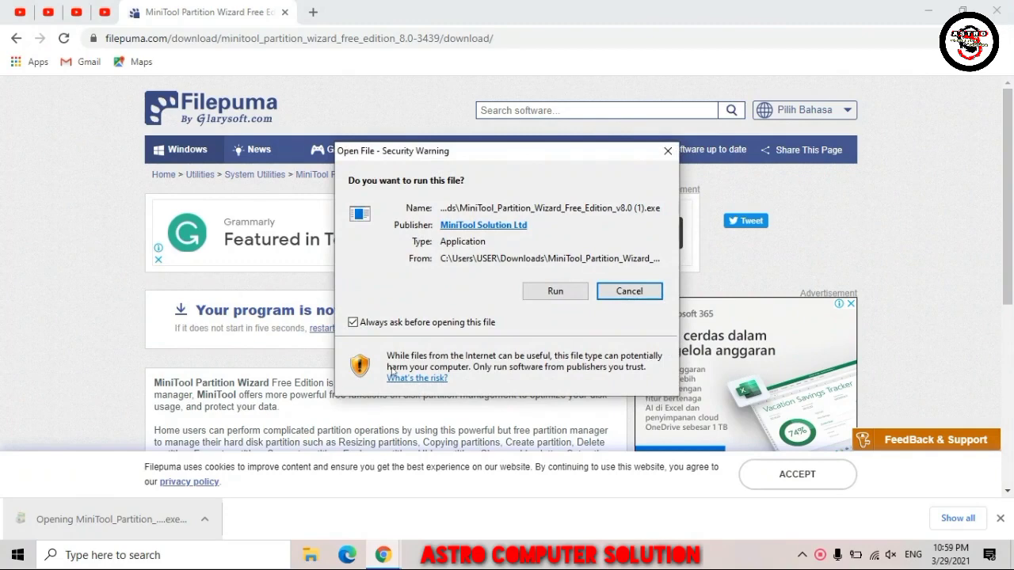
{"action": "left_click", "coordinate": [558, 292]}
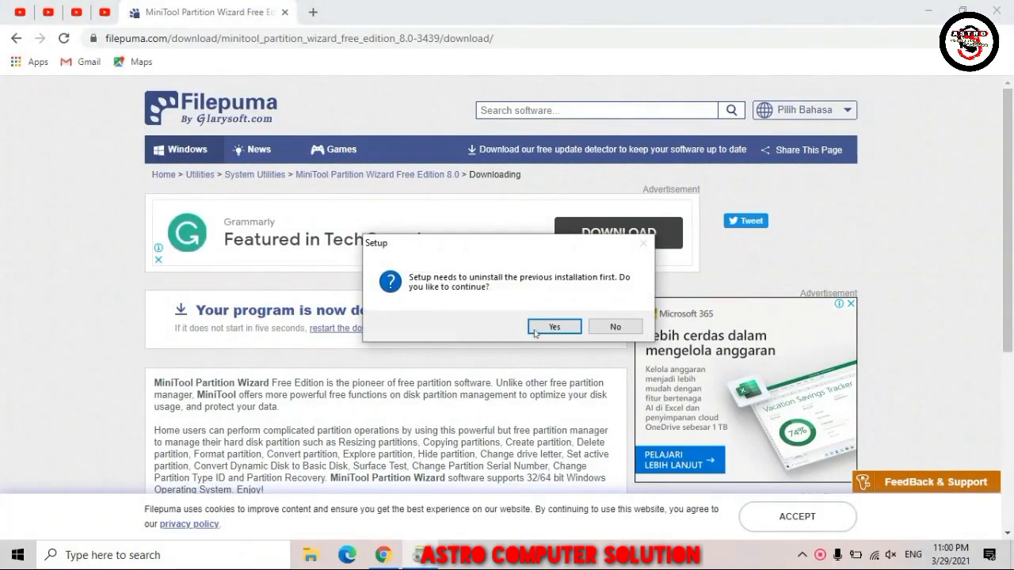
{"action": "left_click", "coordinate": [554, 326]}
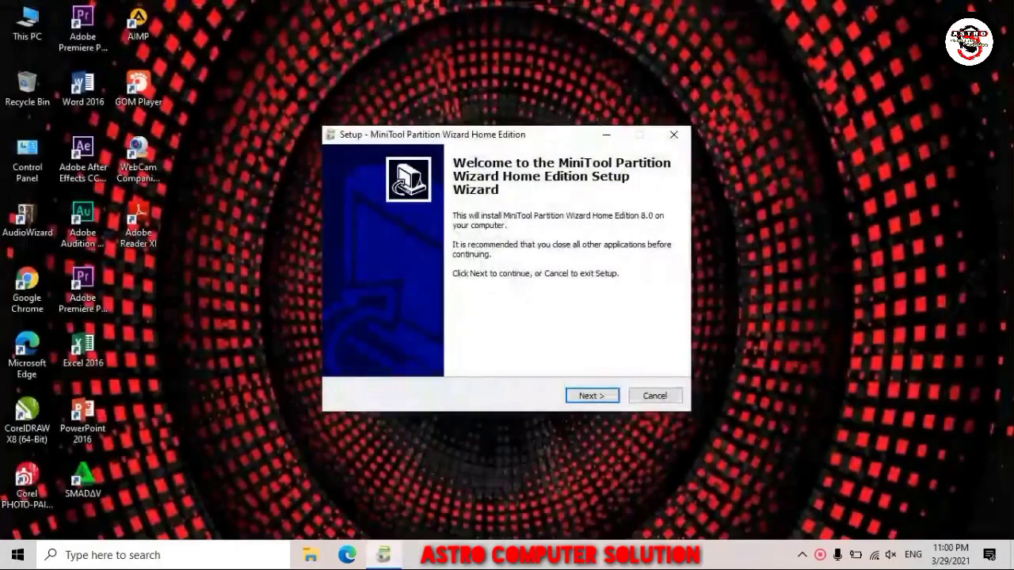
Install MiniTool Partition Wizard Home Edition 8.0 with the default folders and a desktop icon, finishing setup without launching the program.
{"action": "left_click", "coordinate": [586, 393]}
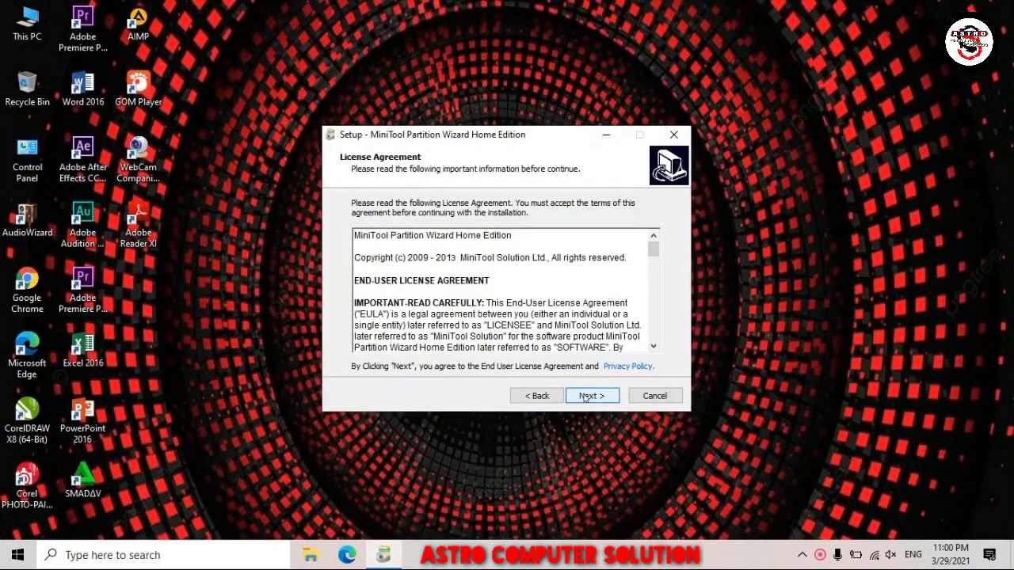
{"action": "left_click", "coordinate": [610, 399]}
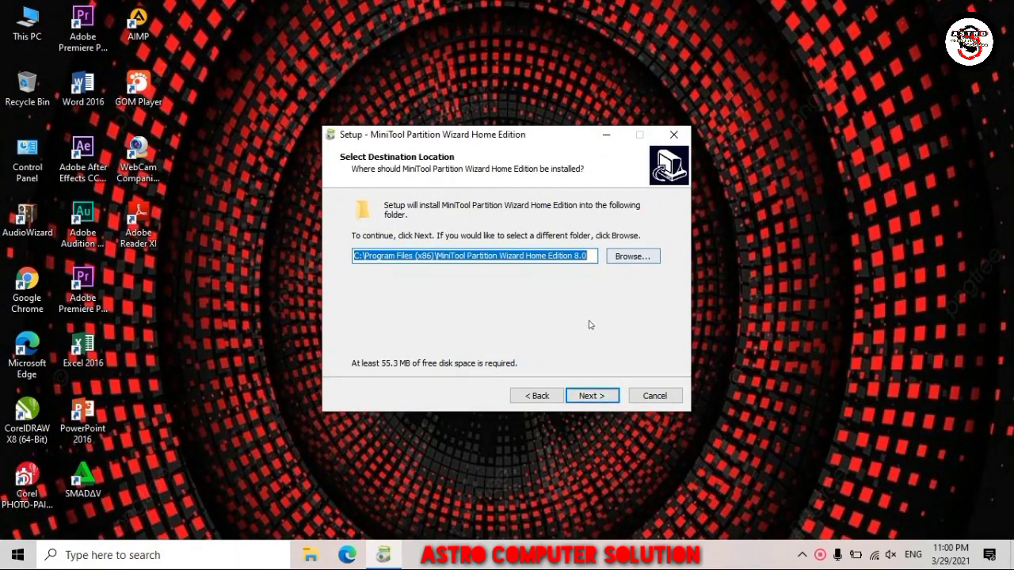
{"action": "left_click", "coordinate": [607, 398]}
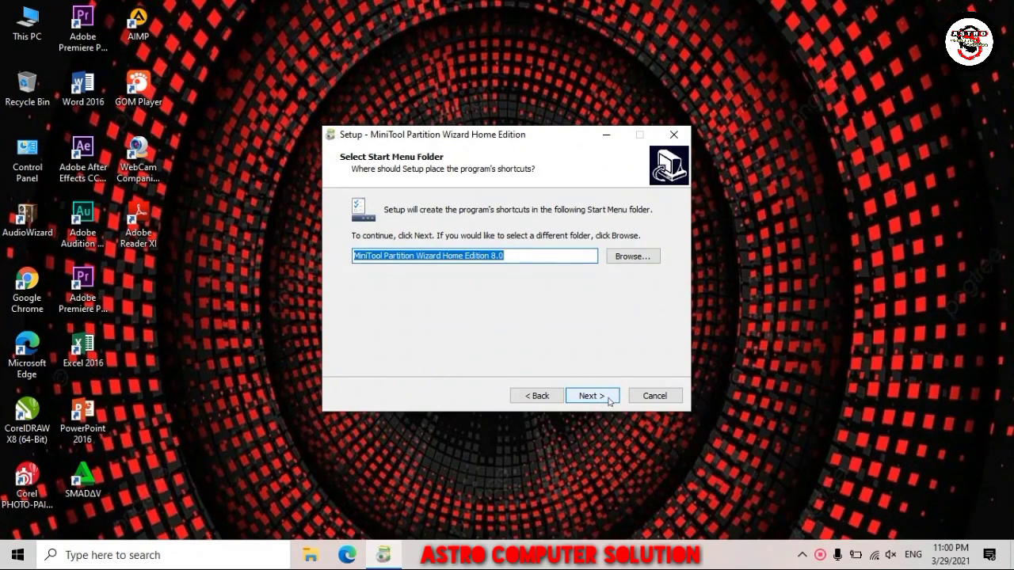
{"action": "left_click", "coordinate": [609, 401]}
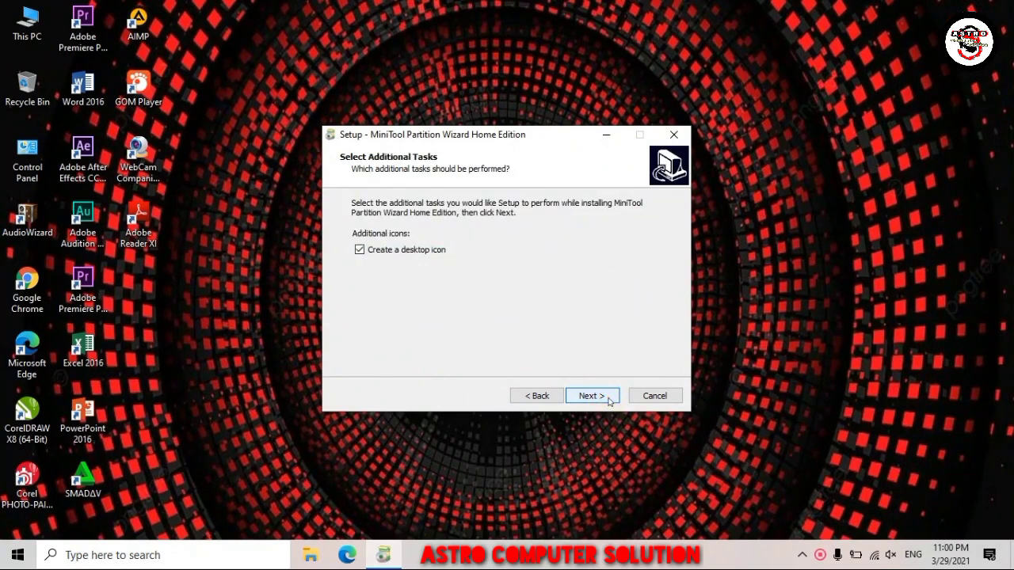
{"action": "left_click", "coordinate": [609, 400]}
{"action": "left_click", "coordinate": [609, 400]}
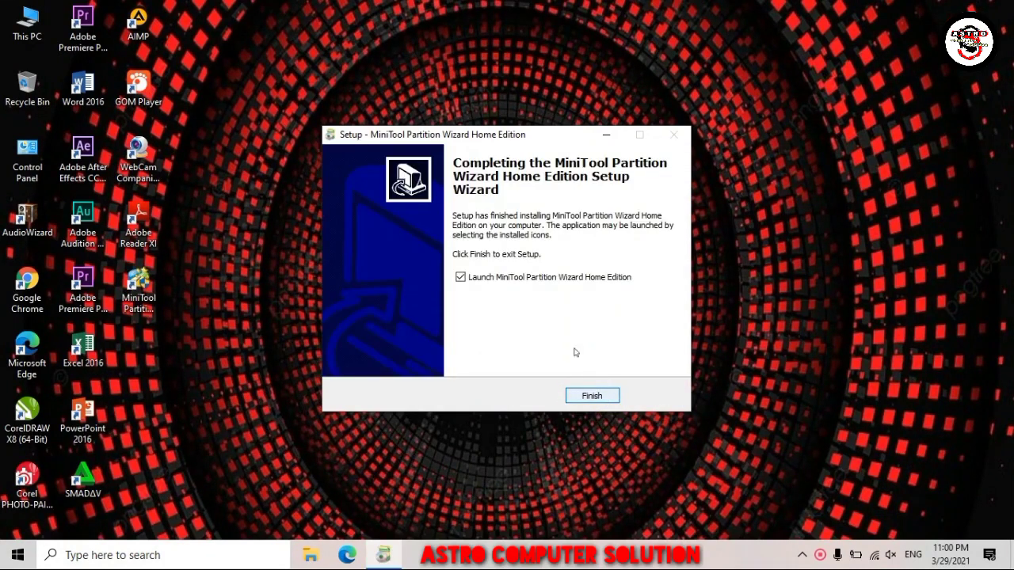
{"action": "left_click", "coordinate": [460, 277]}
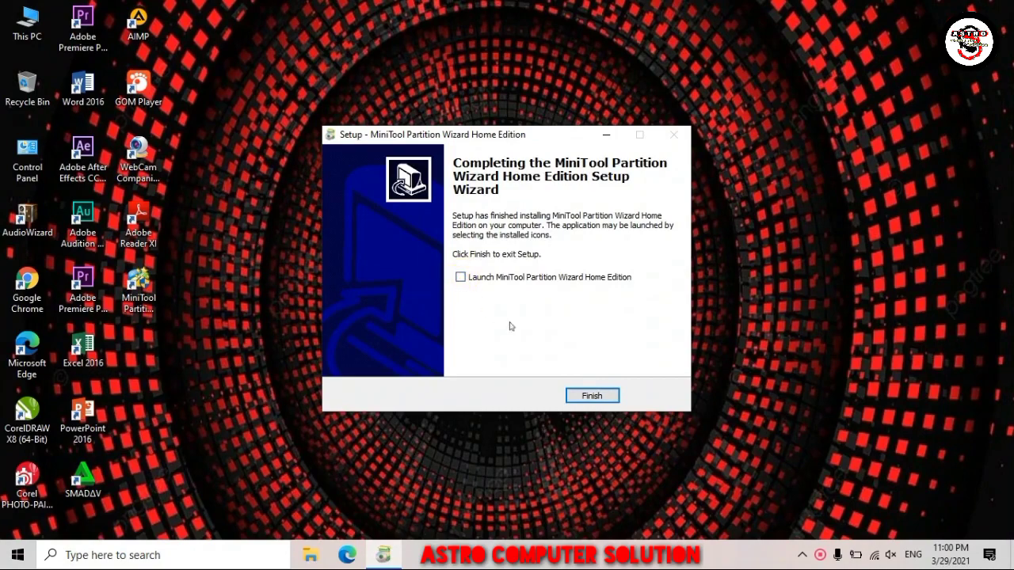
{"action": "left_click", "coordinate": [578, 392]}
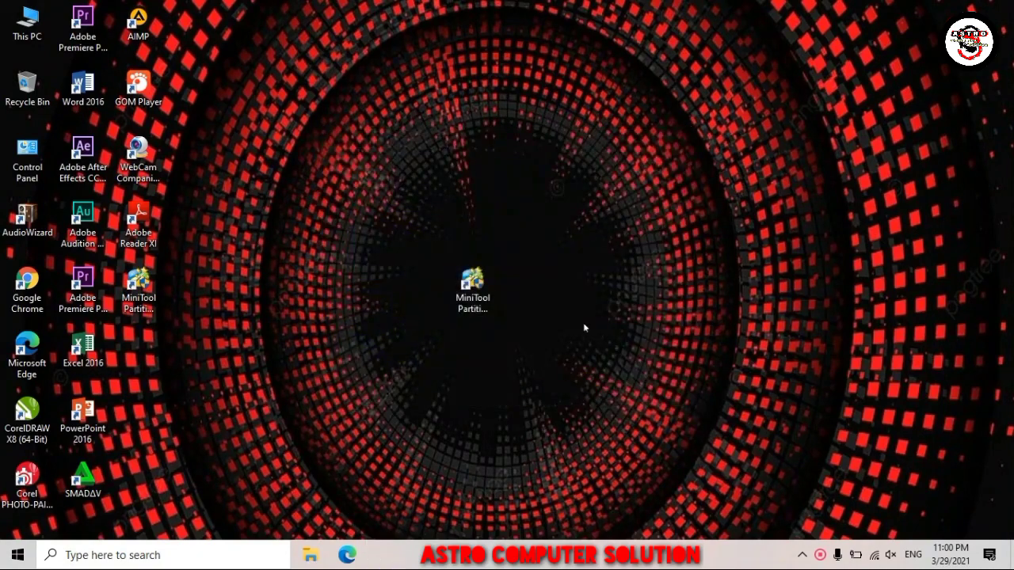
Delete the old MiniTool Partition Wizard 8 shortcut from the desktop and move the new shortcut to the middle of the desktop.
{"action": "double_click", "coordinate": [464, 290]}
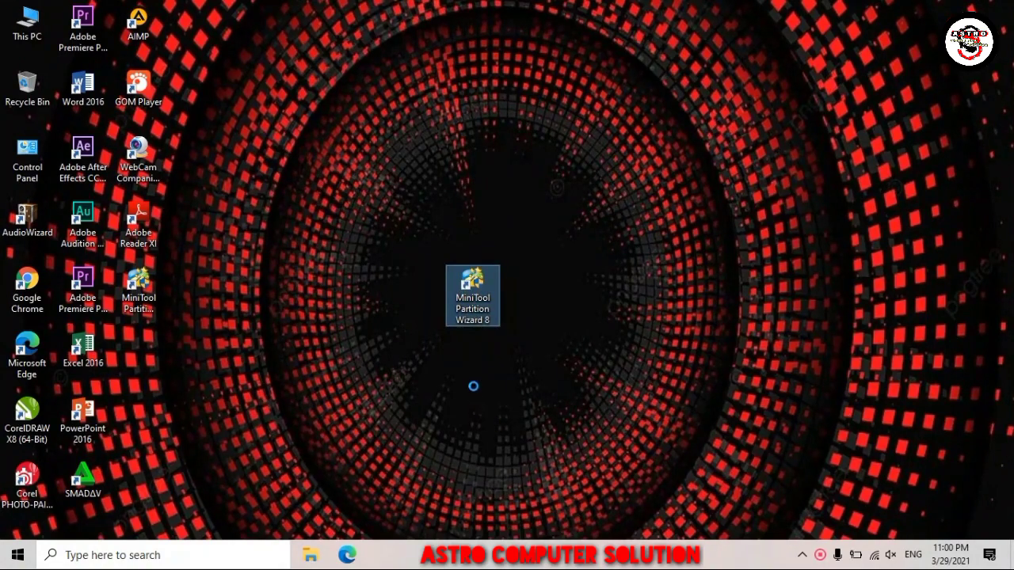
{"action": "right_click", "coordinate": [459, 293]}
{"action": "left_click", "coordinate": [488, 491]}
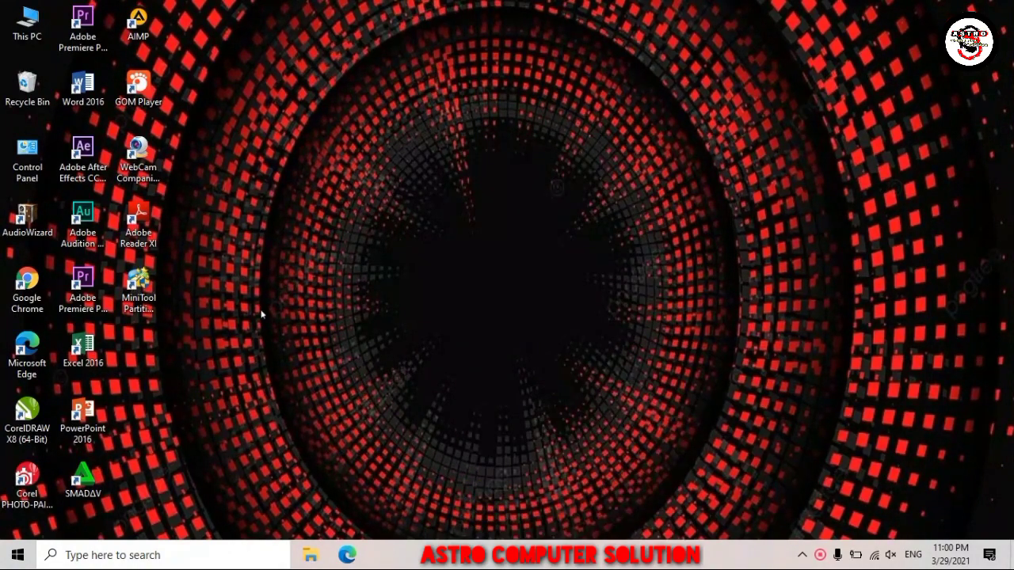
{"action": "left_click_drag", "start_coordinate": [123, 300], "coordinate": [505, 299]}
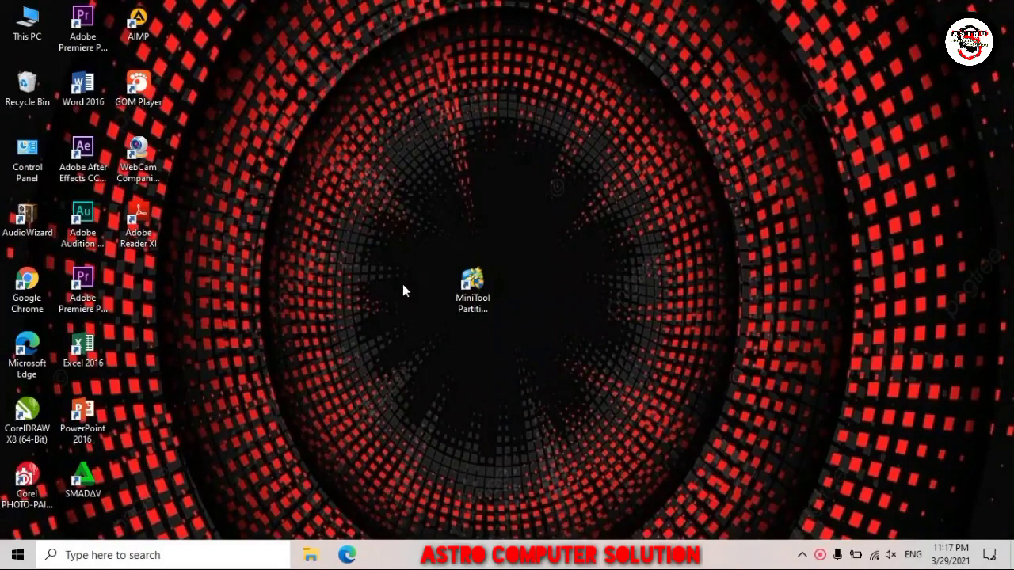
Launch MiniTool from its new desktop shortcut and open MiniTool Partition Wizard.
{"action": "left_click", "coordinate": [474, 285]}
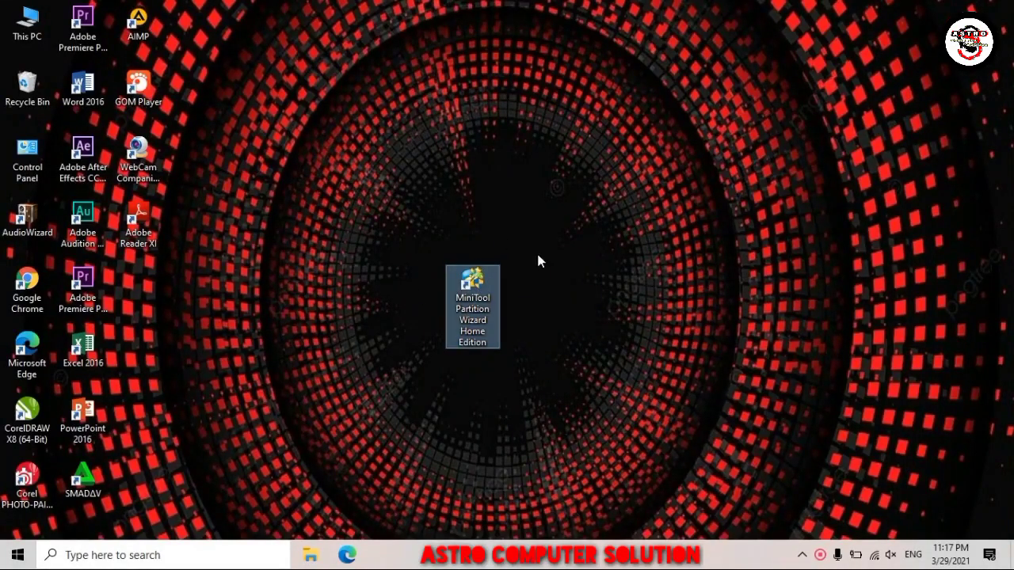
{"action": "double_click", "coordinate": [478, 314]}
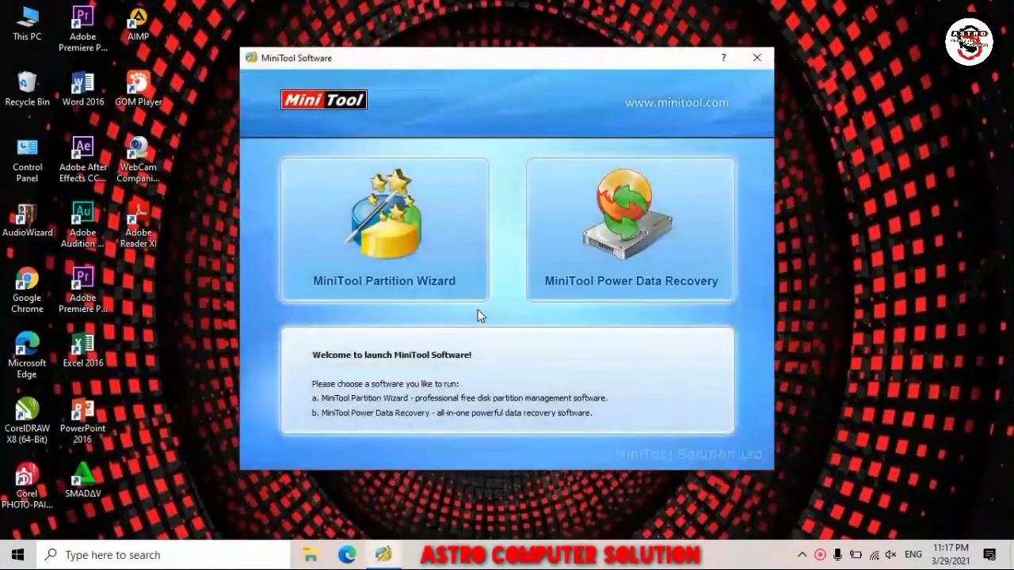
{"action": "left_click", "coordinate": [376, 292]}
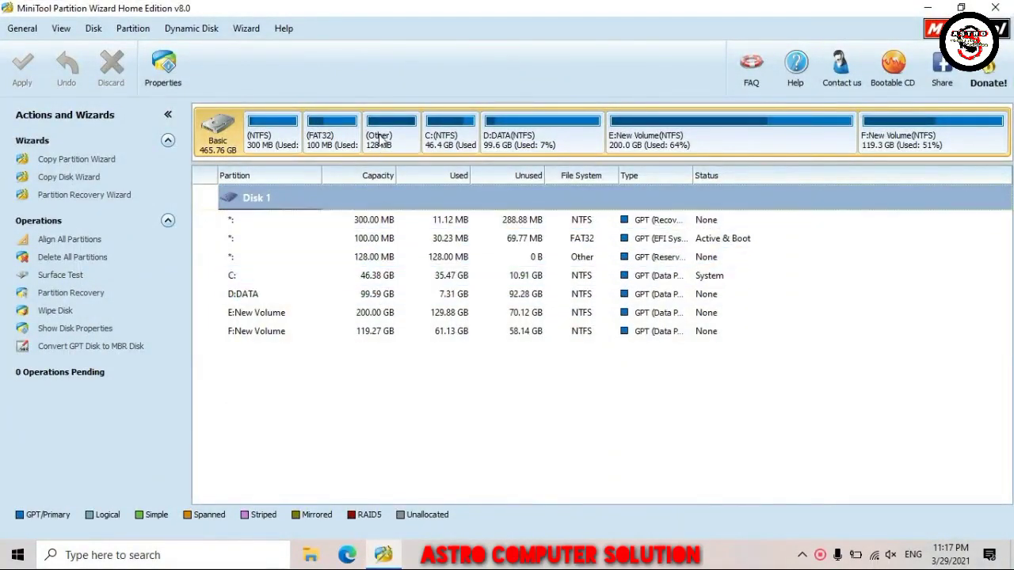
Shrink the D:DATA partition to about 91022 MB, leaving about 10661 MB unallocated before it and about 300 MB after it.
{"action": "left_click", "coordinate": [440, 146]}
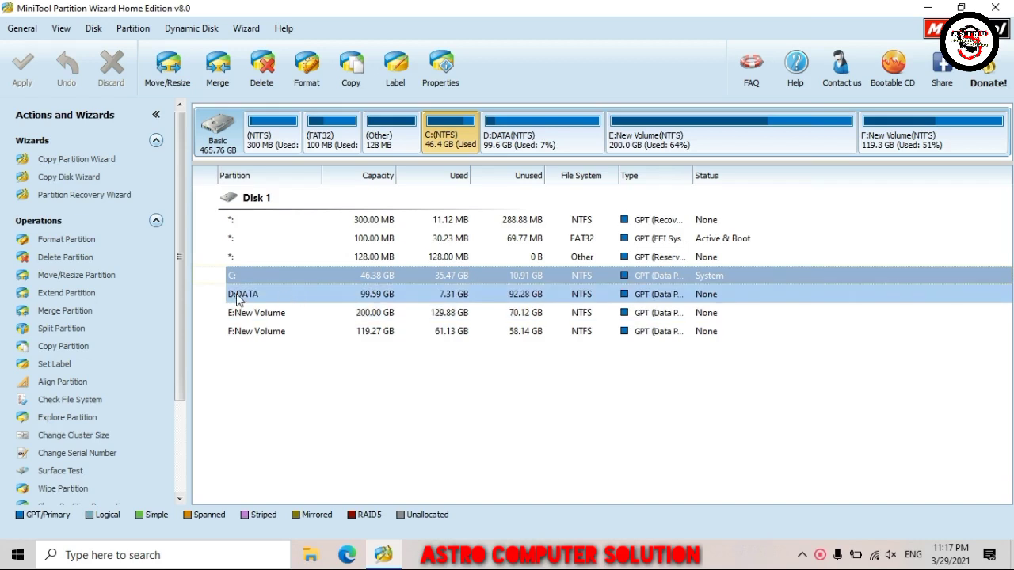
{"action": "left_click", "coordinate": [263, 301]}
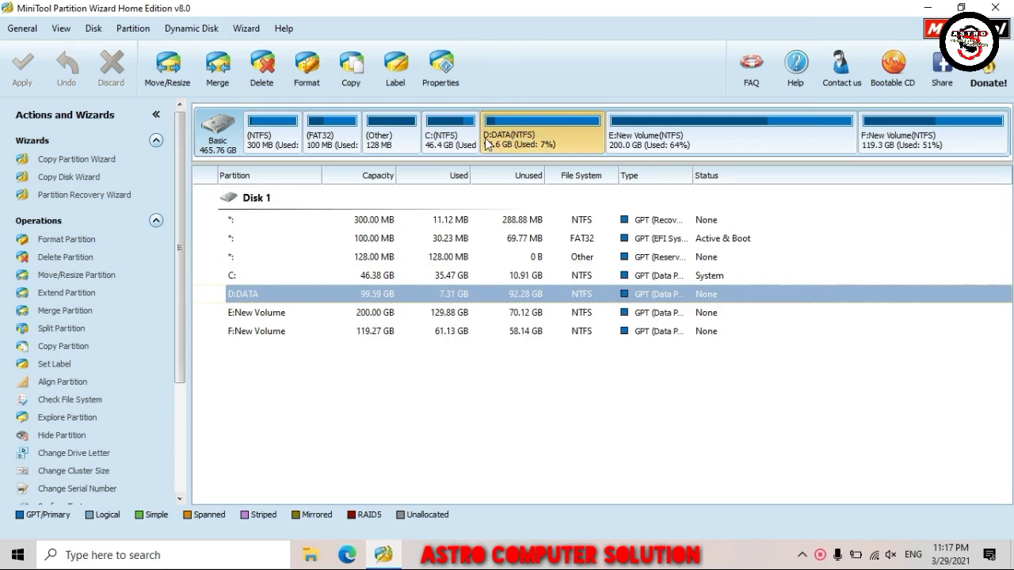
{"action": "right_click", "coordinate": [554, 141]}
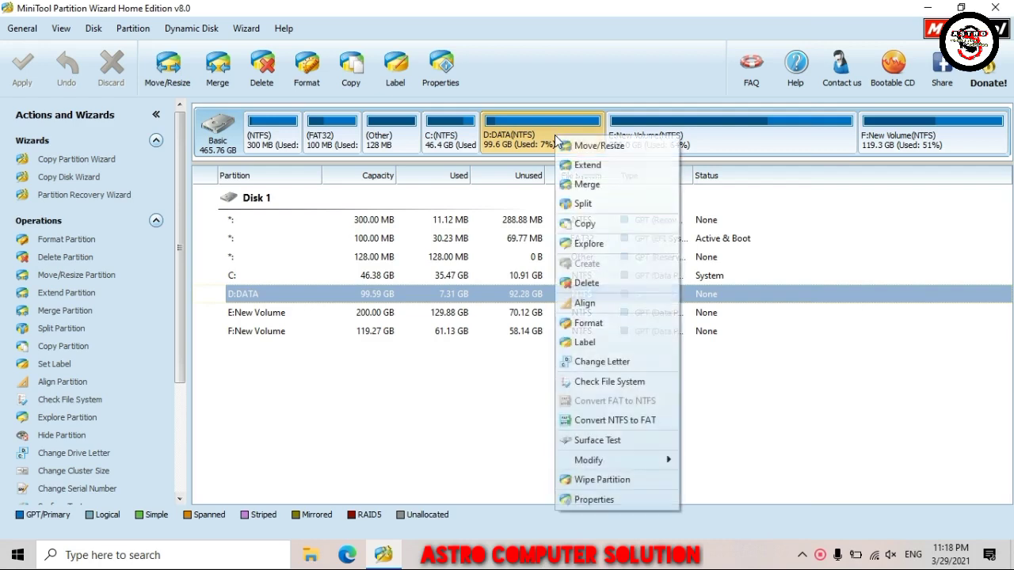
{"action": "left_click", "coordinate": [599, 147]}
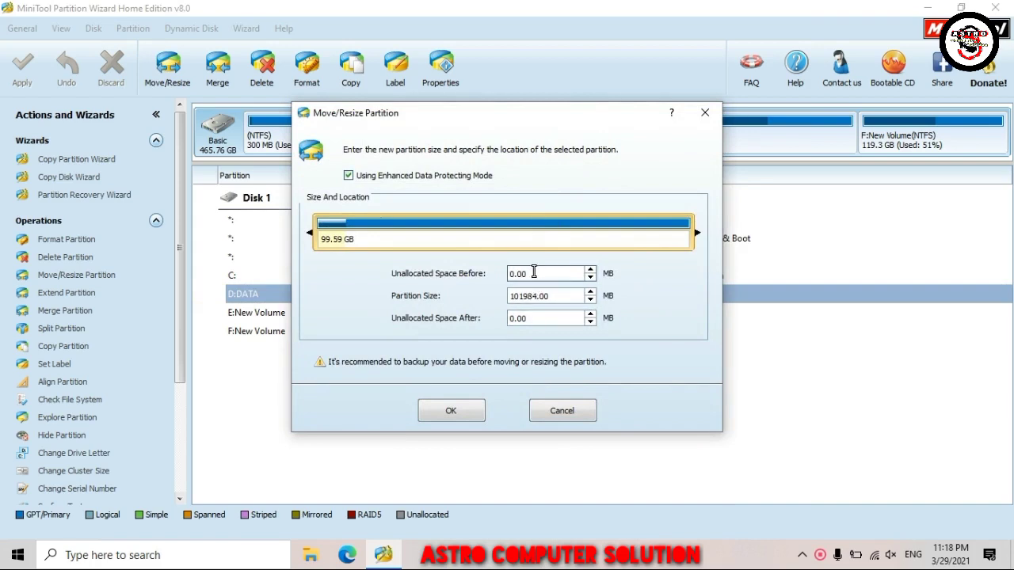
{"action": "left_click_drag", "start_coordinate": [534, 273], "coordinate": [464, 275]}
{"action": "left_click_drag", "start_coordinate": [310, 232], "coordinate": [343, 243]}
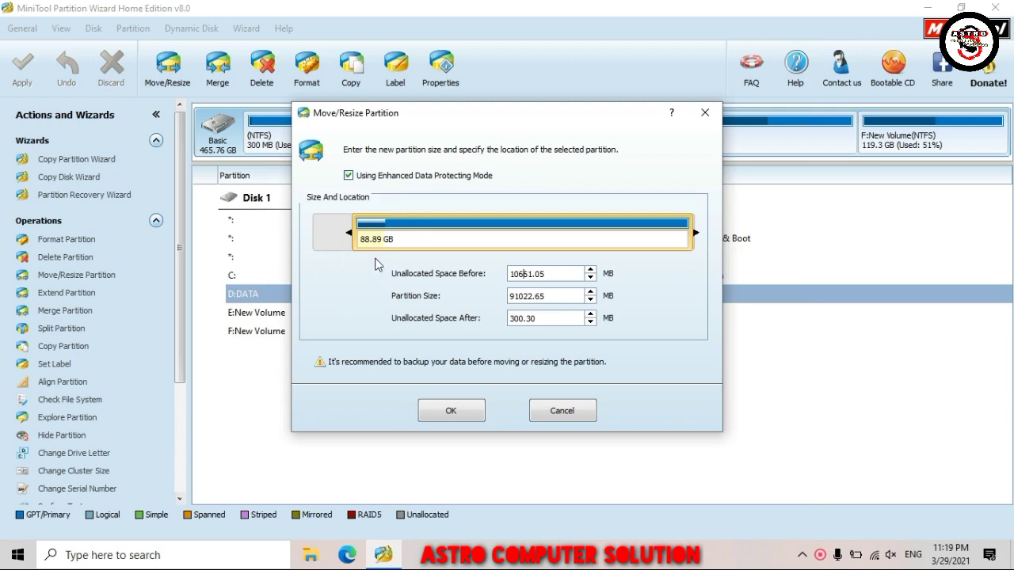
{"action": "left_click_drag", "start_coordinate": [545, 274], "coordinate": [472, 275]}
{"action": "left_click", "coordinate": [453, 410]}
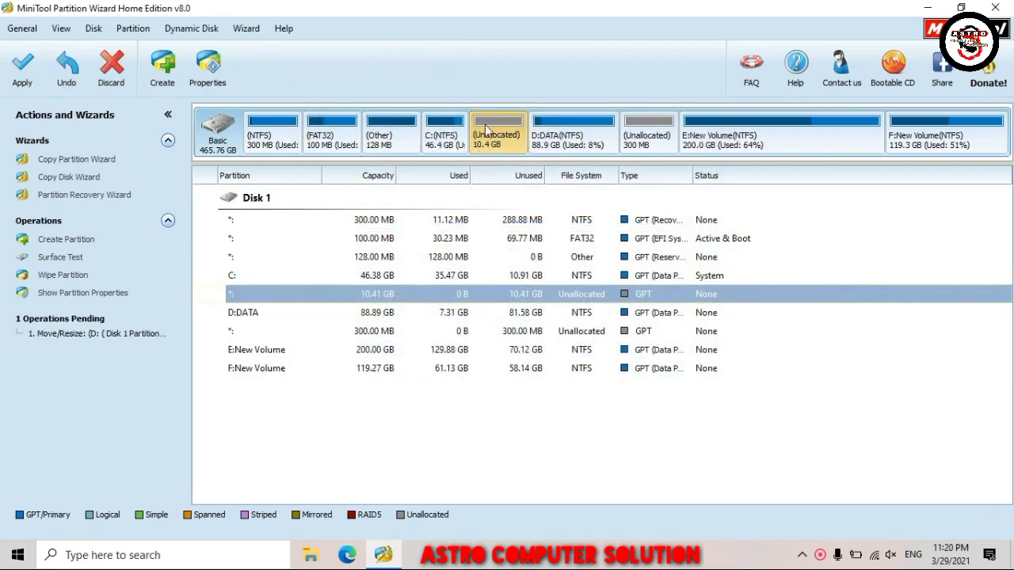
Try resizing the C: partition to 58158 MB across the adjacent unallocated space, and undo that resize.
{"action": "left_click", "coordinate": [538, 141]}
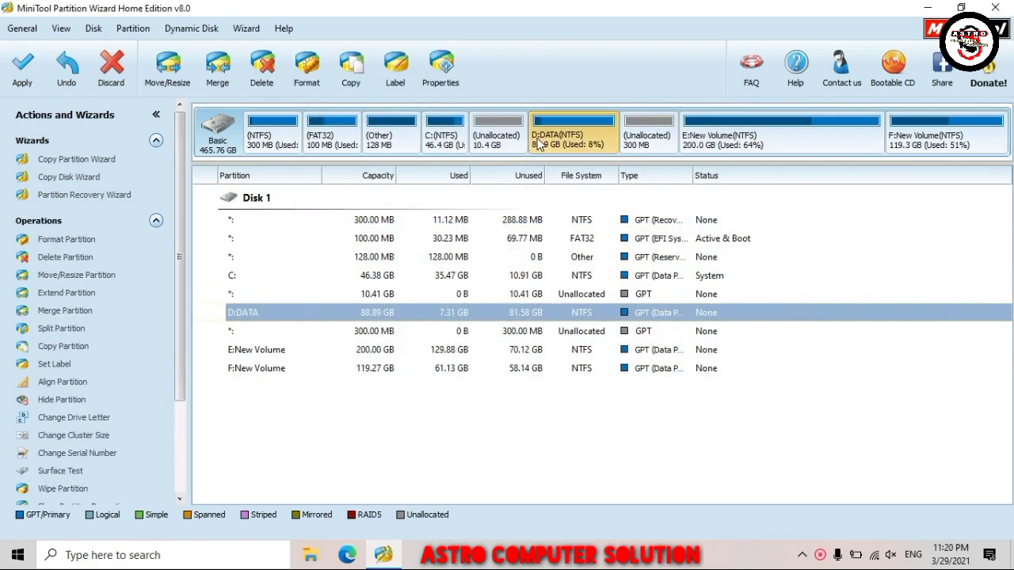
{"action": "left_click", "coordinate": [498, 139]}
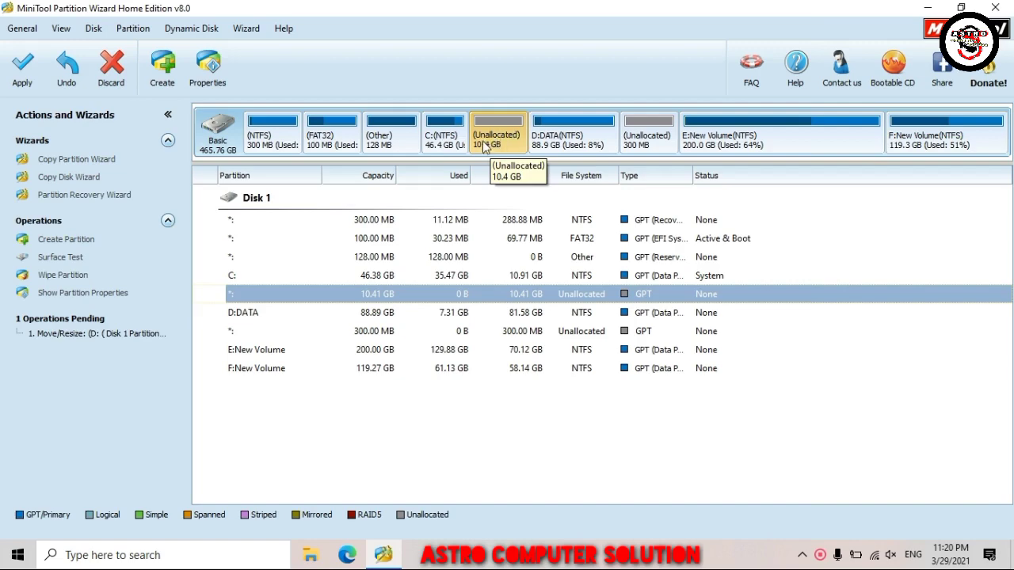
{"action": "left_click", "coordinate": [440, 140]}
{"action": "right_click", "coordinate": [440, 140]}
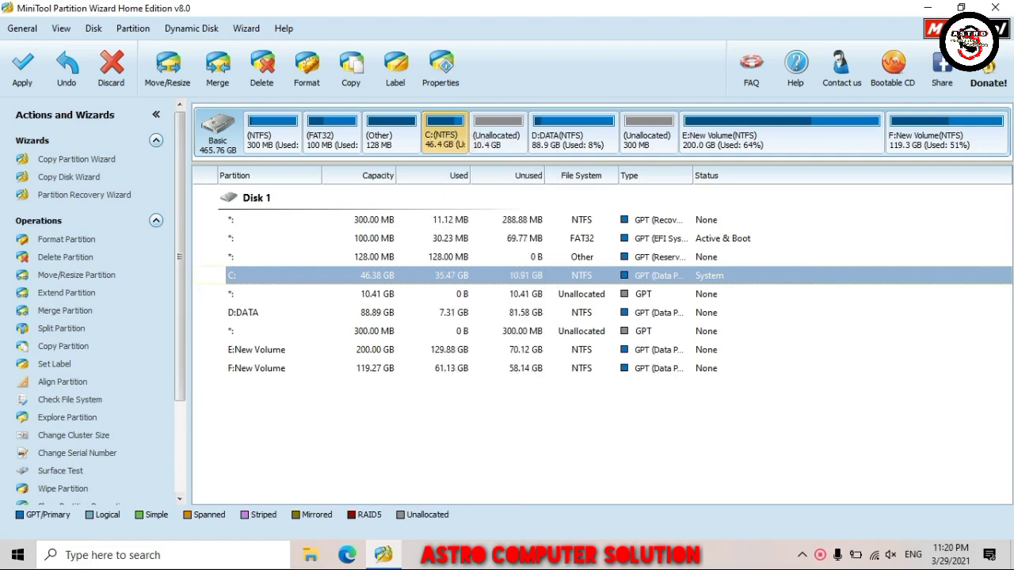
{"action": "left_click", "coordinate": [473, 147]}
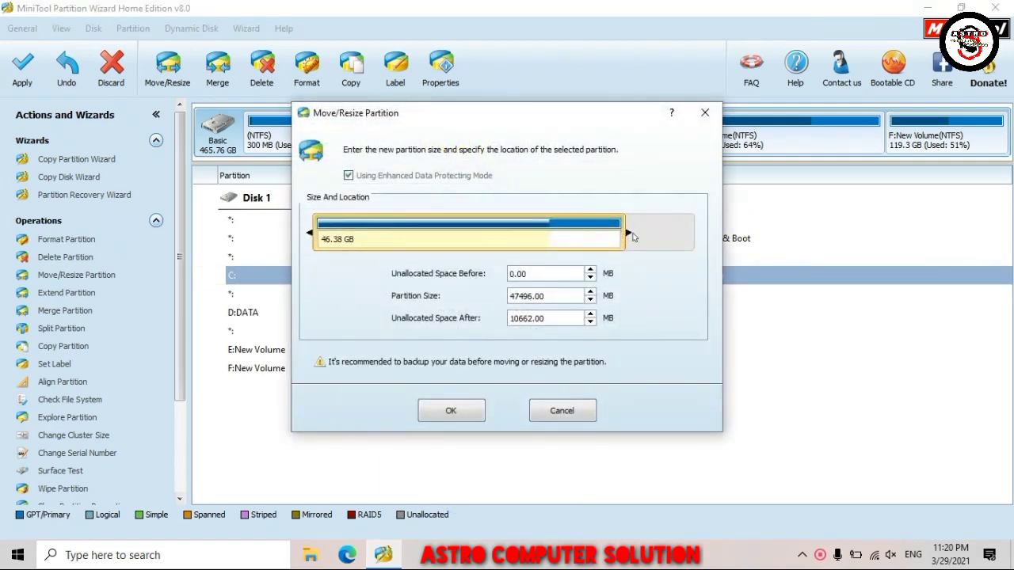
{"action": "left_click_drag", "start_coordinate": [625, 230], "coordinate": [713, 238]}
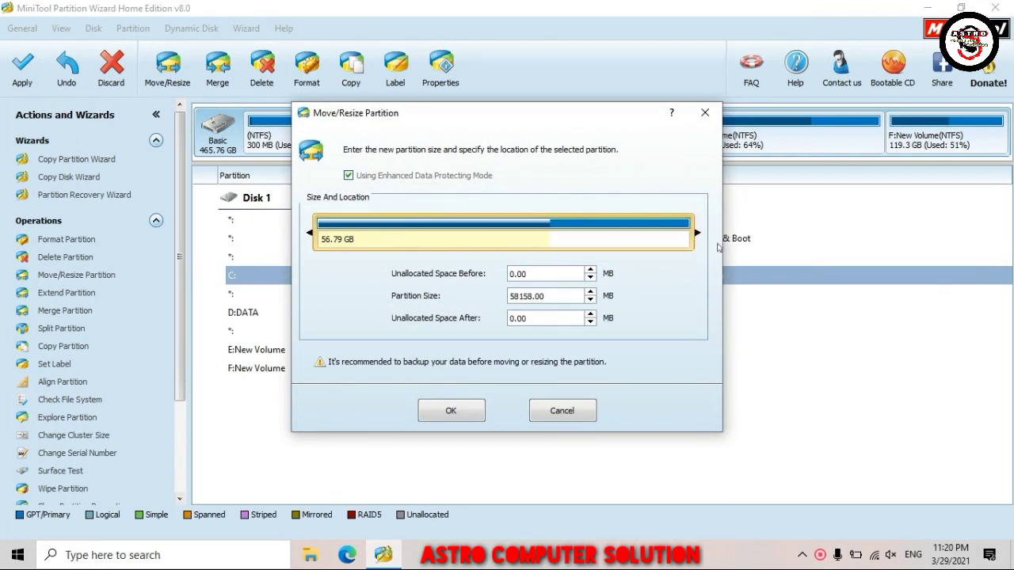
{"action": "left_click", "coordinate": [441, 411]}
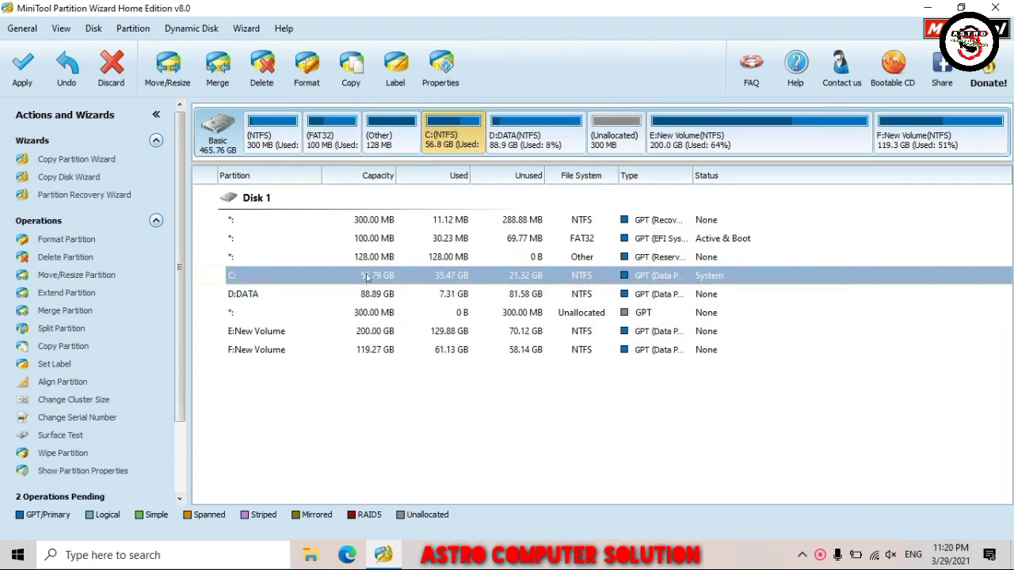
{"action": "left_click", "coordinate": [67, 71]}
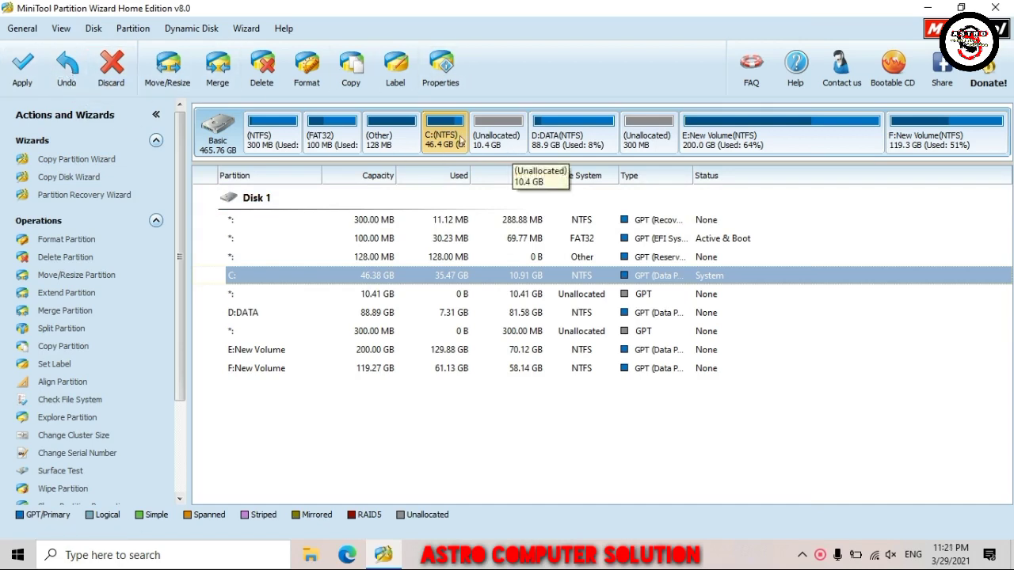
Extend the C: partition to 58158 MB so that it takes up all the unallocated space directly after it.
{"action": "right_click", "coordinate": [437, 131]}
{"action": "left_click", "coordinate": [453, 139]}
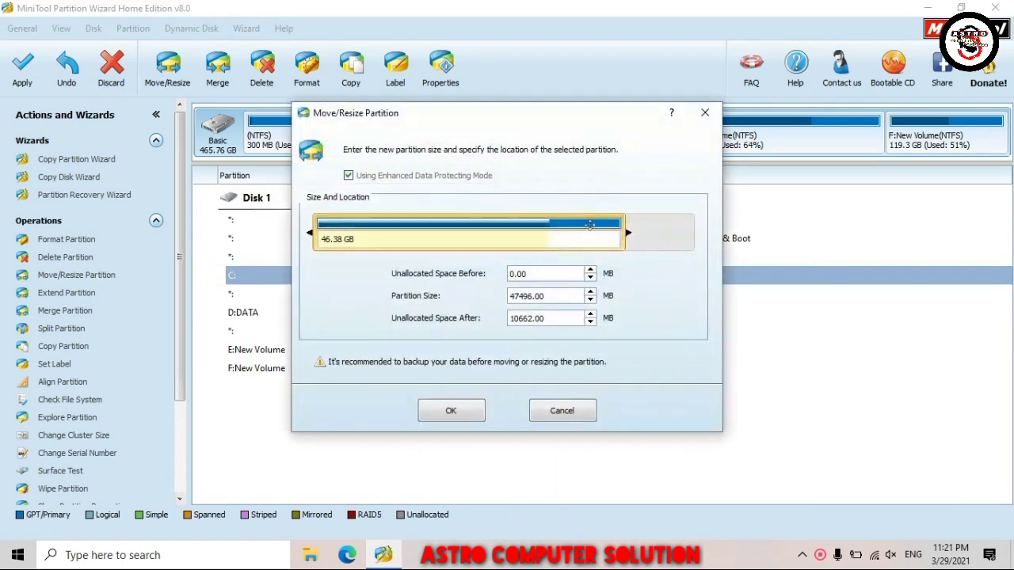
{"action": "left_click_drag", "start_coordinate": [623, 231], "coordinate": [695, 231]}
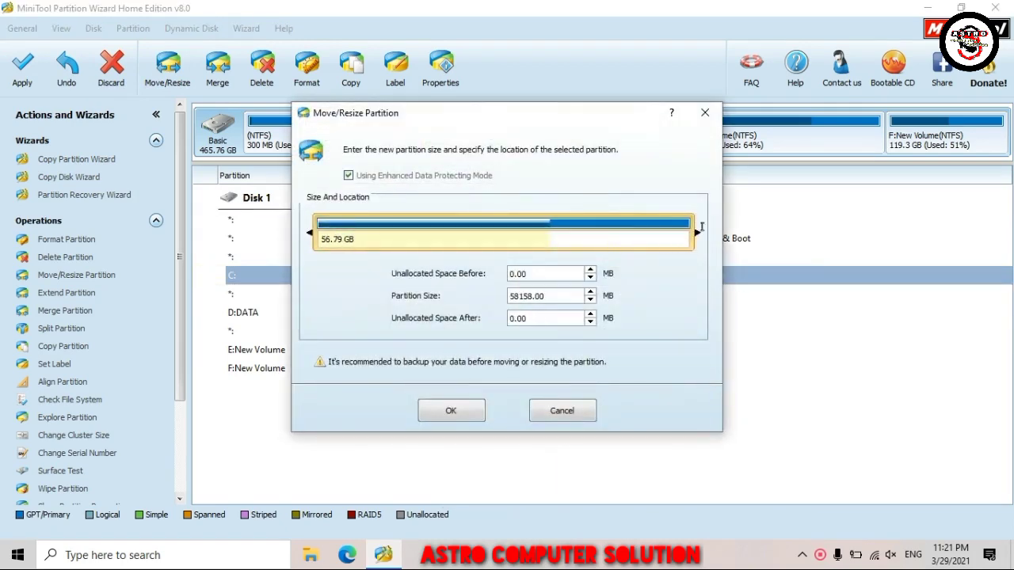
{"action": "left_click", "coordinate": [452, 411]}
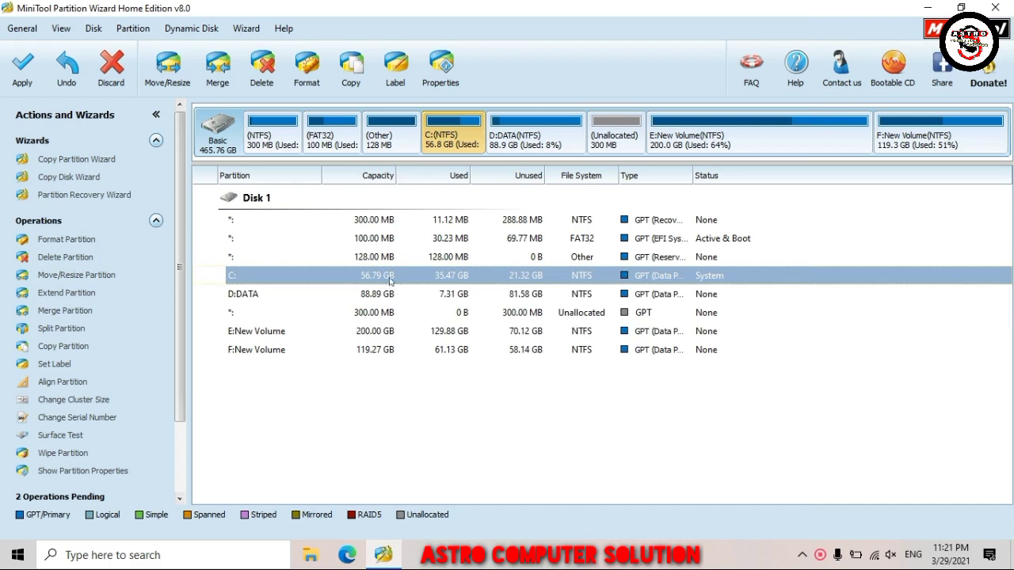
Apply the pending partition changes, acknowledge their completion and close the program.
{"action": "left_click", "coordinate": [20, 79]}
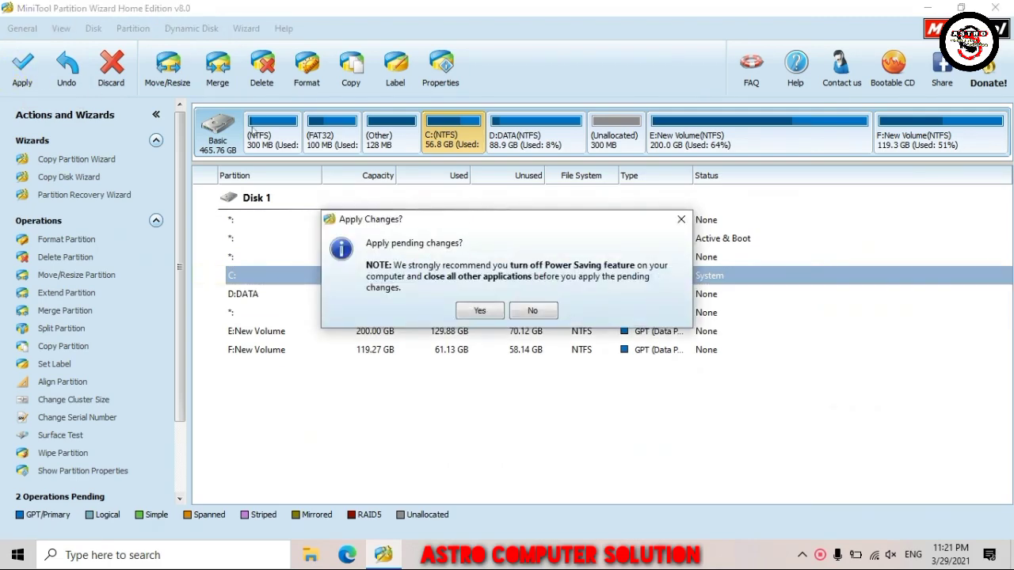
{"action": "left_click", "coordinate": [485, 311]}
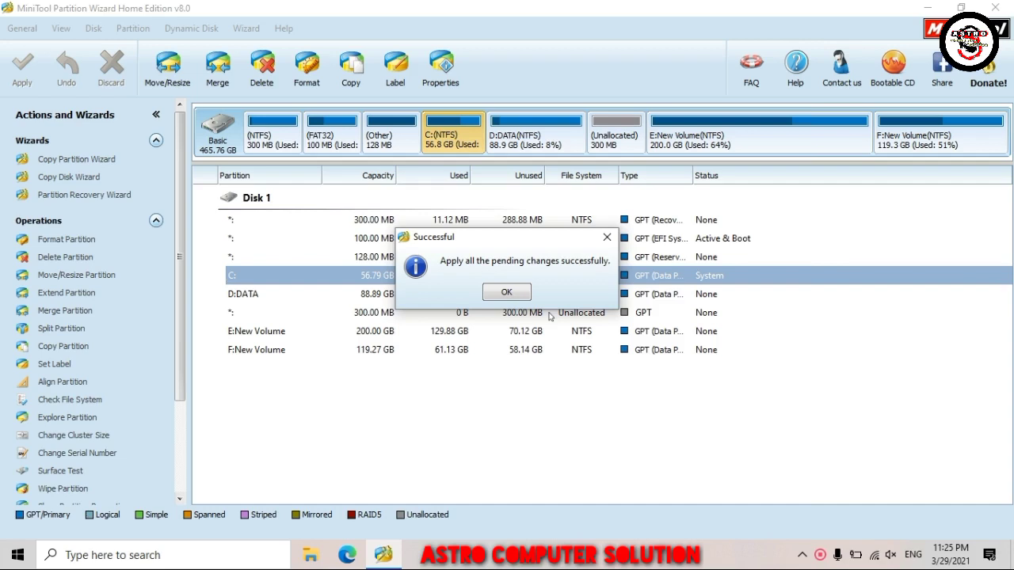
{"action": "left_click", "coordinate": [503, 293]}
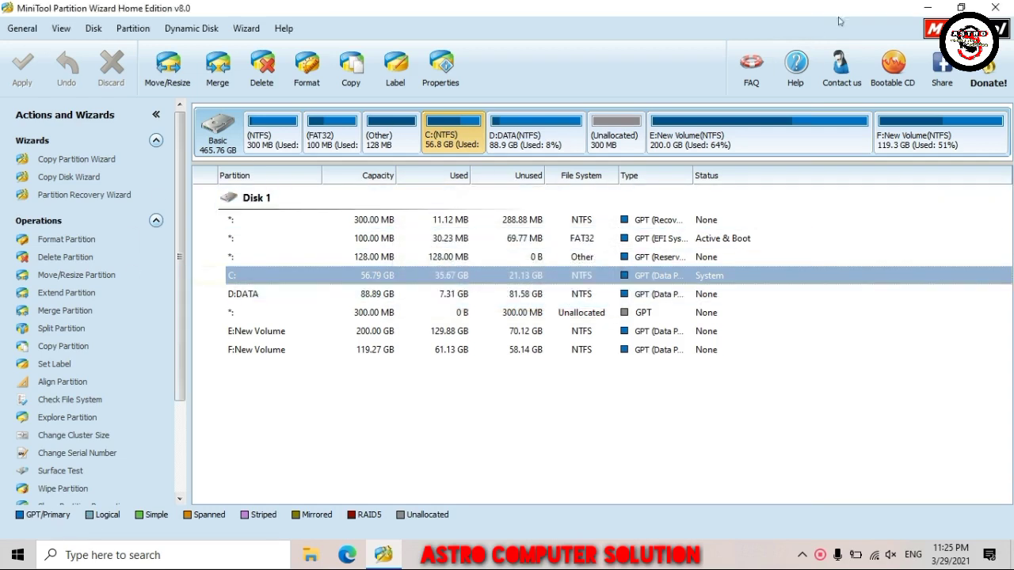
{"action": "left_click", "coordinate": [995, 7]}
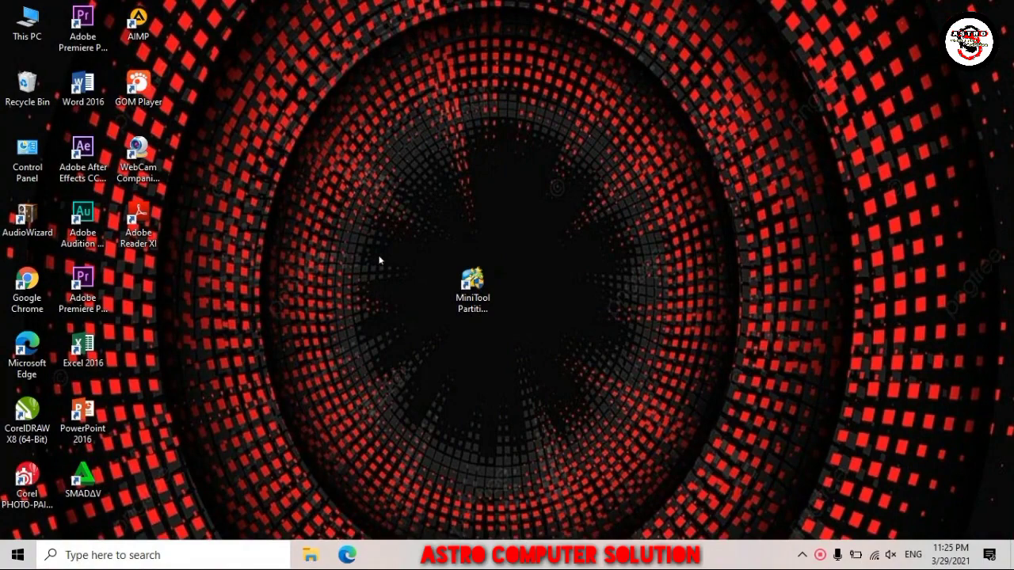
Check the sizes and free space of the C: and D: drives under This PC in File Explorer and close the window.
{"action": "left_click", "coordinate": [310, 554]}
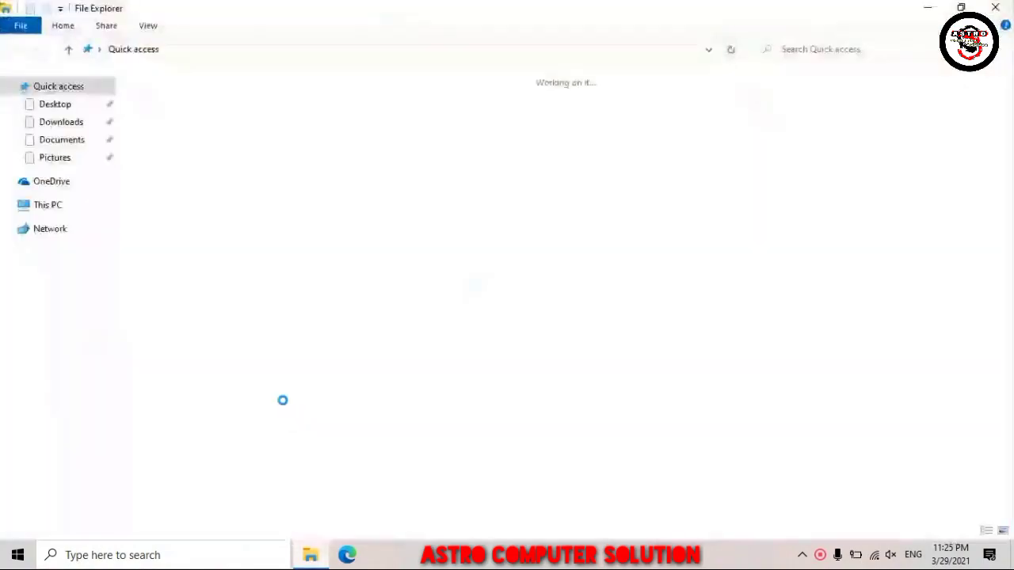
{"action": "left_click", "coordinate": [54, 204]}
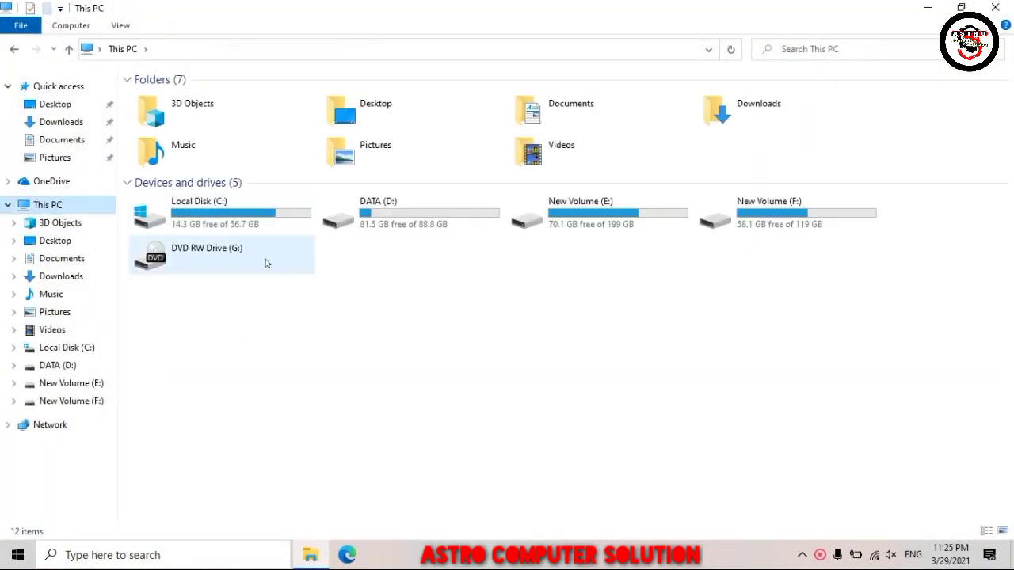
{"action": "left_click", "coordinate": [214, 208]}
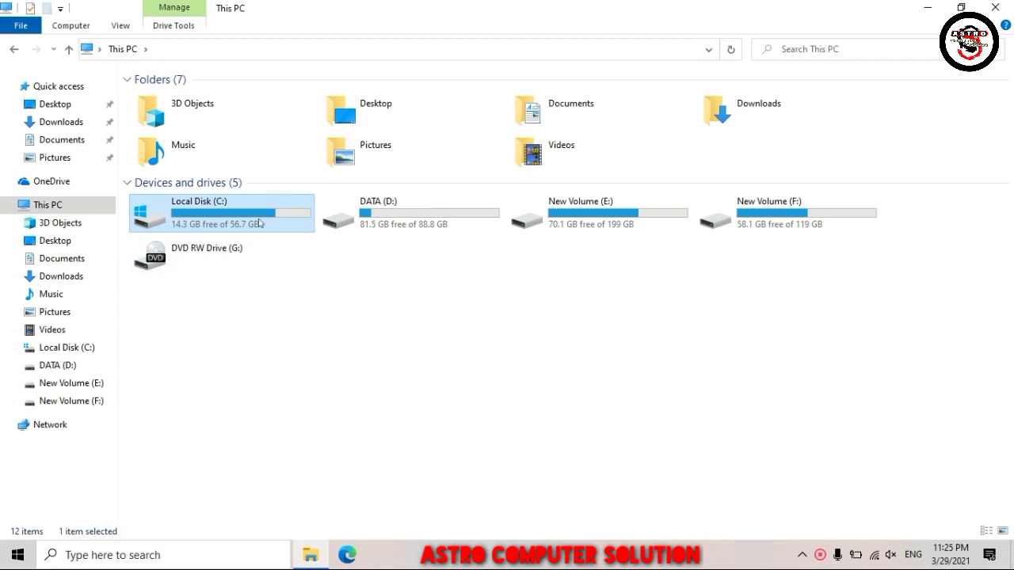
{"action": "left_click", "coordinate": [365, 220]}
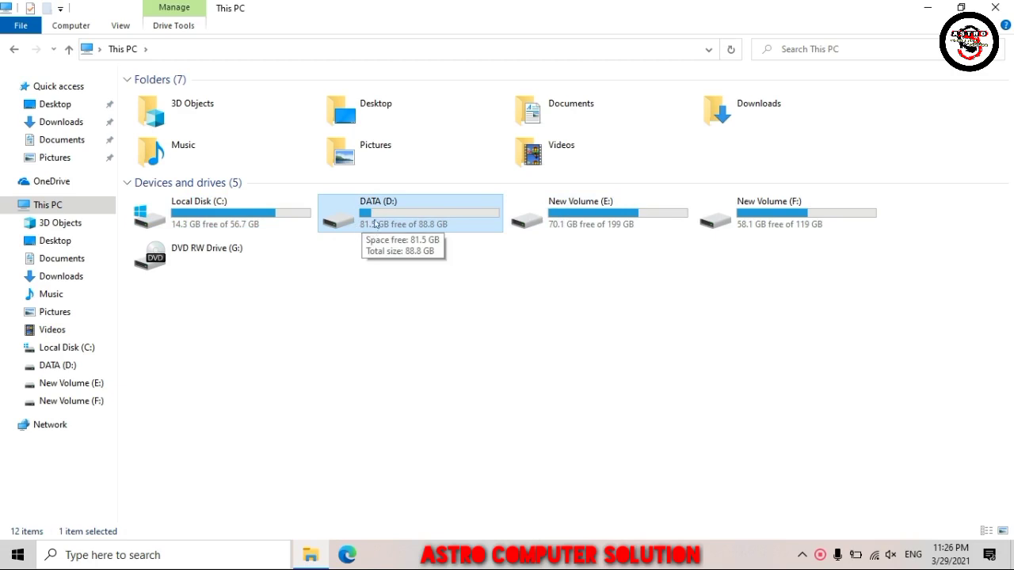
{"action": "left_click", "coordinate": [279, 224]}
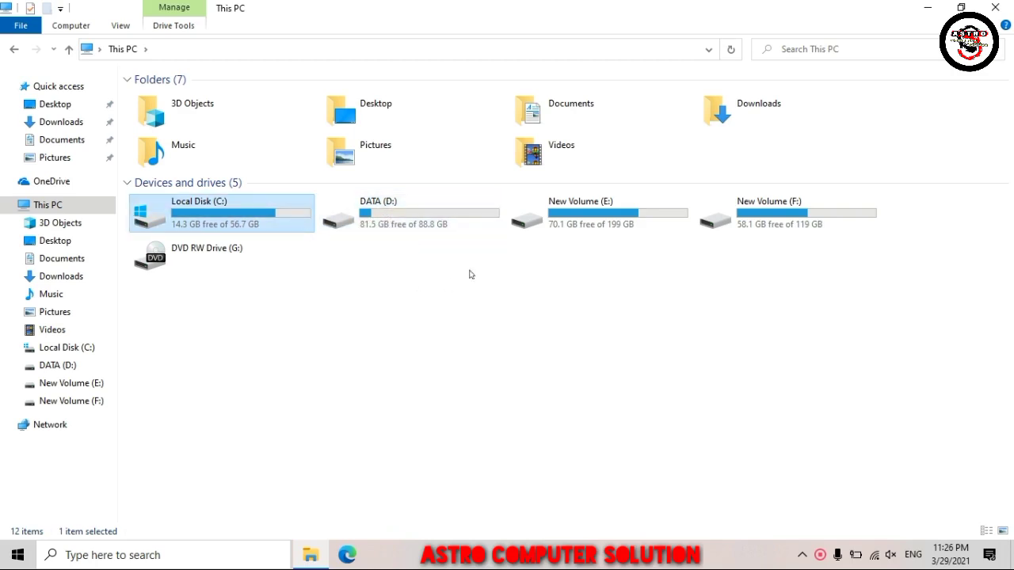
{"action": "left_click", "coordinate": [995, 7]}
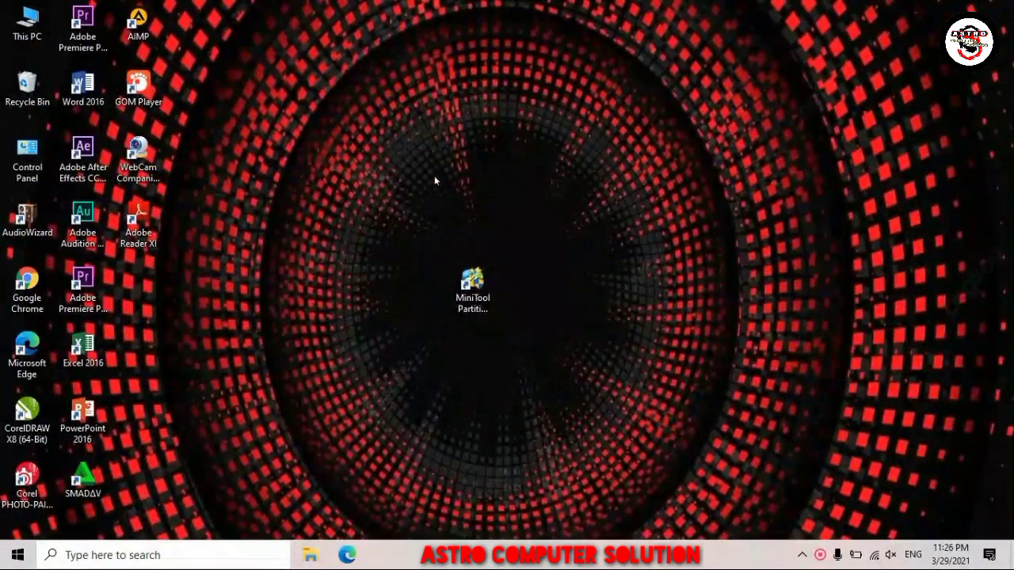